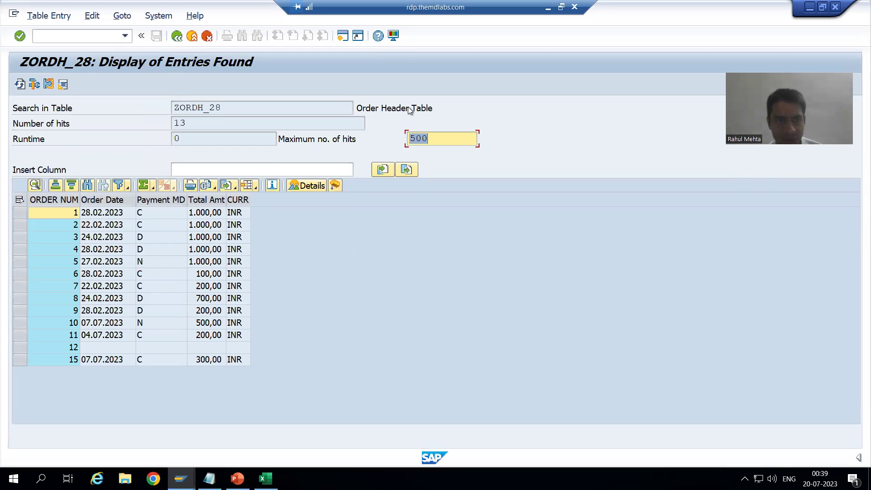
Start transaction /nse16n to get the General Table Display for ZORDH_28.
{"action": "left_click", "coordinate": [72, 37]}
{"action": "type", "text": "/nse16n"}
{"action": "key", "text": "Return"}
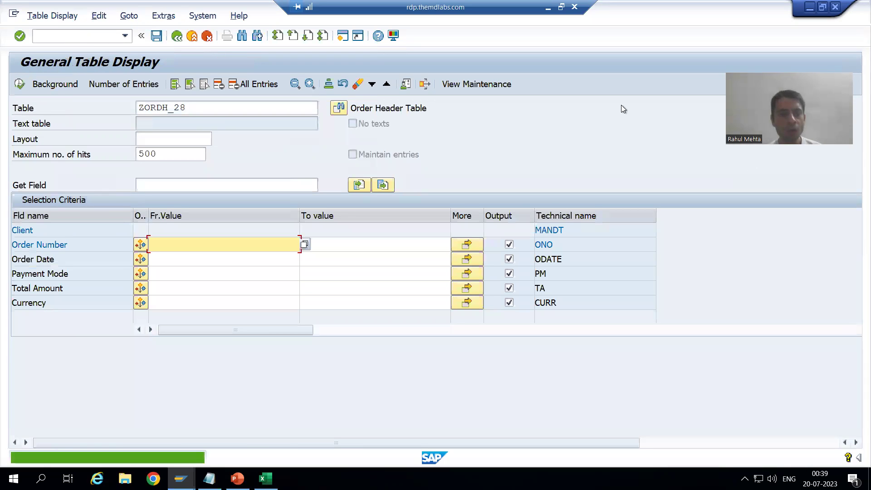
Bring the ZORDH_28 Data Browser window forward and reopen its selection screen.
{"action": "left_click", "coordinate": [266, 479]}
{"action": "left_click", "coordinate": [181, 478]}
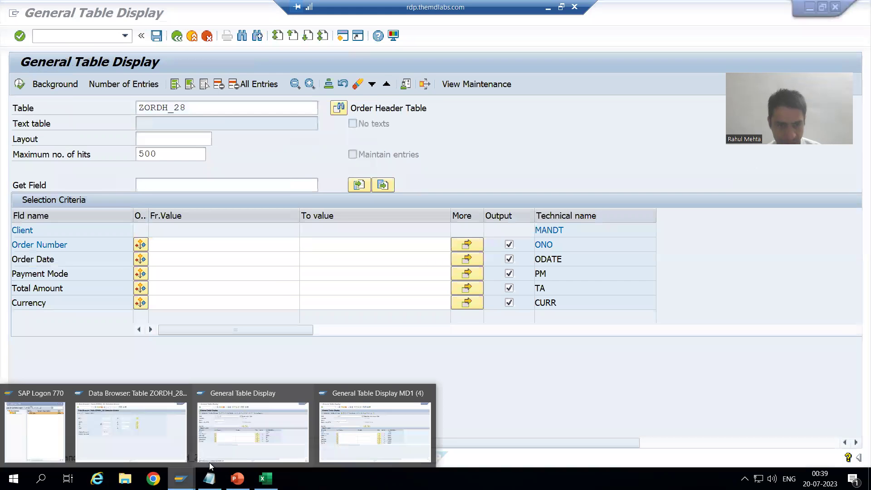
{"action": "left_click", "coordinate": [159, 442]}
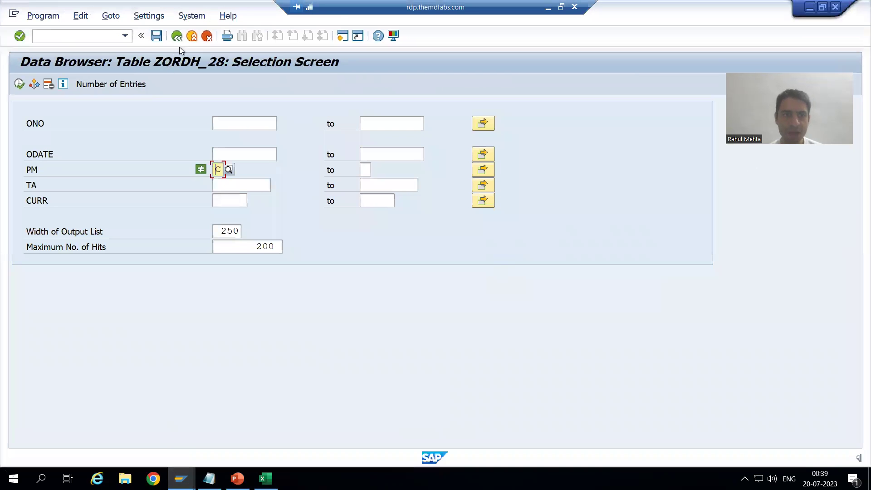
{"action": "left_click", "coordinate": [179, 36]}
{"action": "key", "text": "Return"}
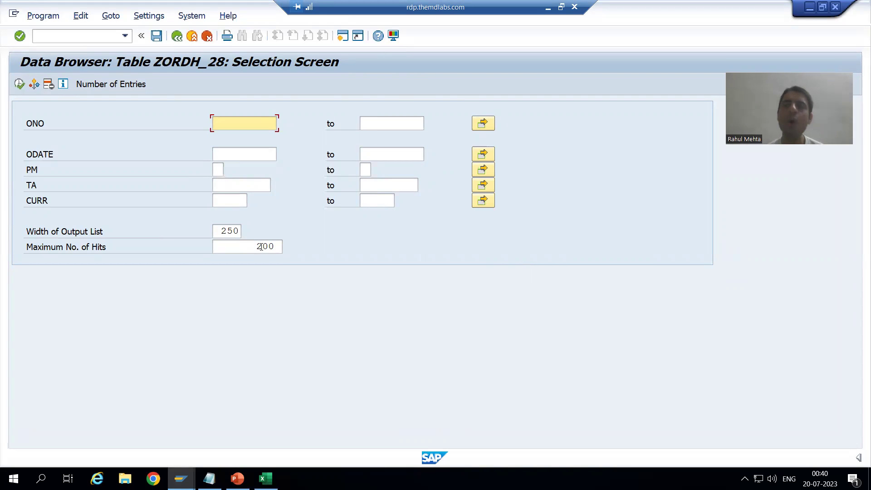
Untick ODATE in Fields for Selection, leaving ONO, PM, TA and CURR as criteria.
{"action": "left_click", "coordinate": [147, 19]}
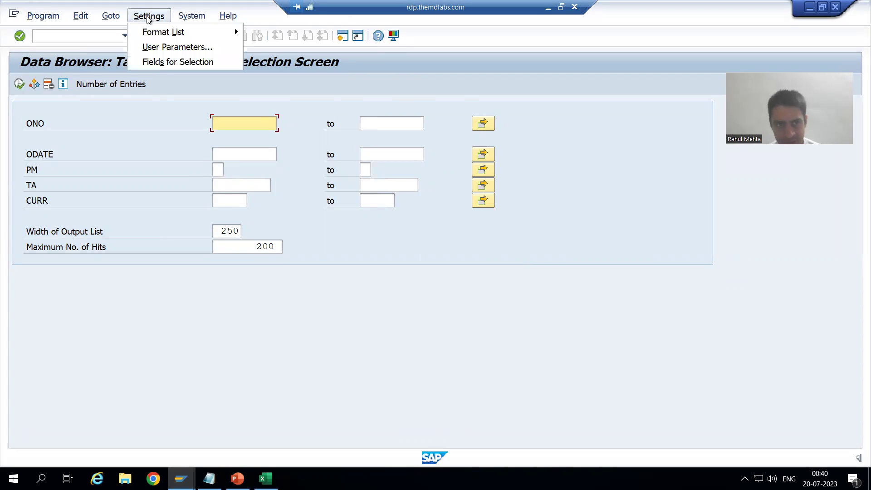
{"action": "left_click", "coordinate": [154, 62]}
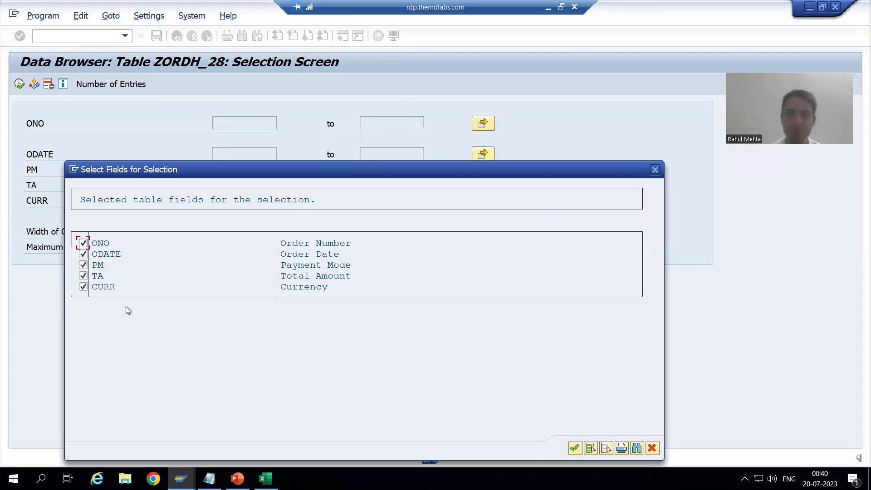
{"action": "left_click", "coordinate": [83, 255]}
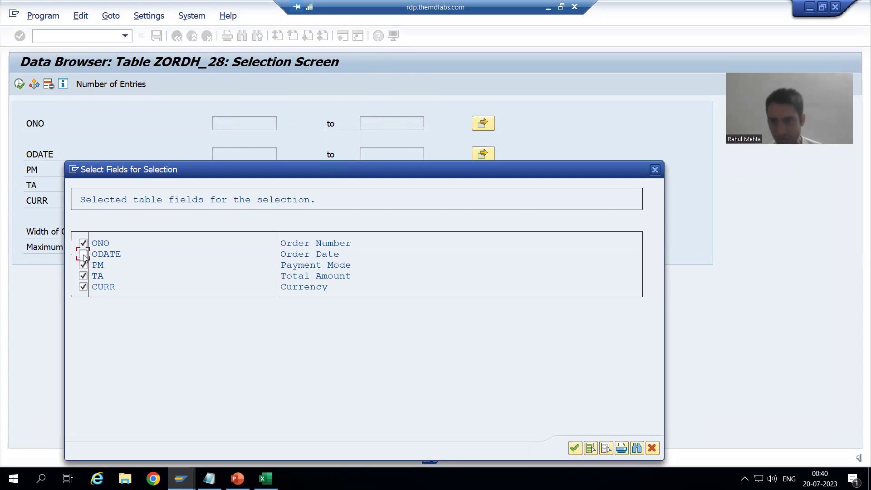
{"action": "left_click", "coordinate": [576, 450]}
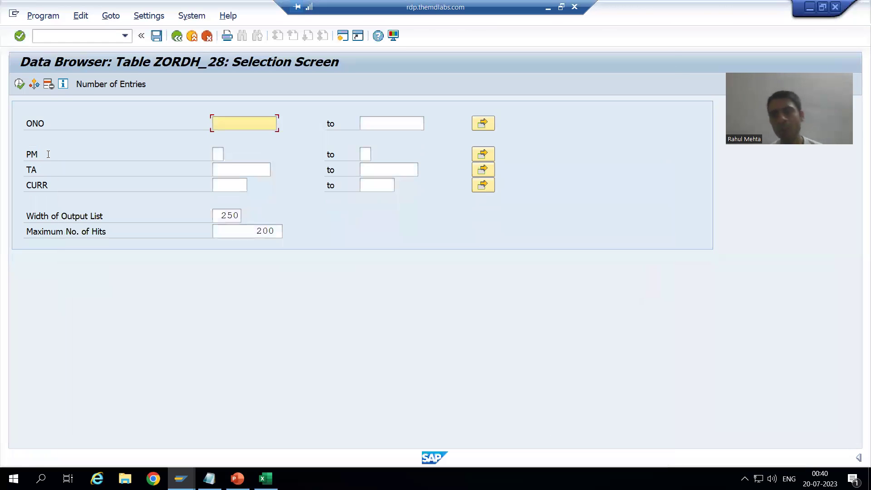
Re-add ODATE to the selection fields, list the 13 ZORDH_28 entries, then go back.
{"action": "left_click", "coordinate": [139, 18]}
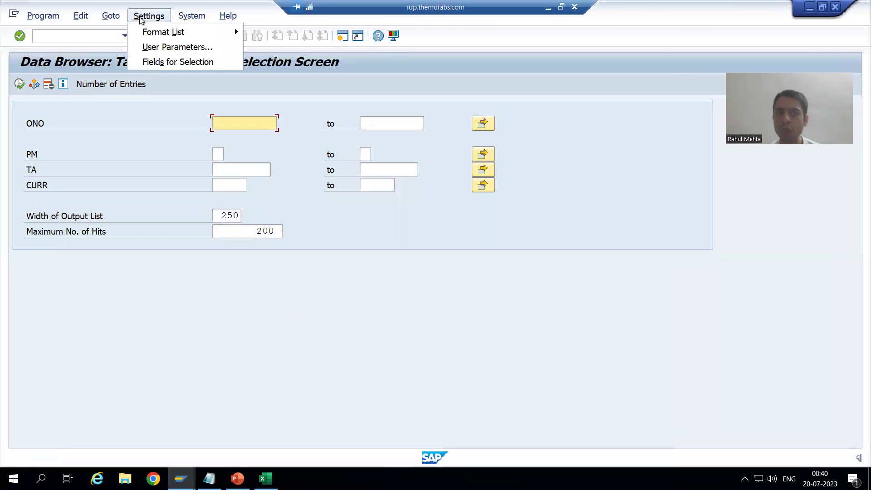
{"action": "left_click", "coordinate": [149, 62]}
{"action": "left_click", "coordinate": [83, 254]}
{"action": "left_click", "coordinate": [575, 448]}
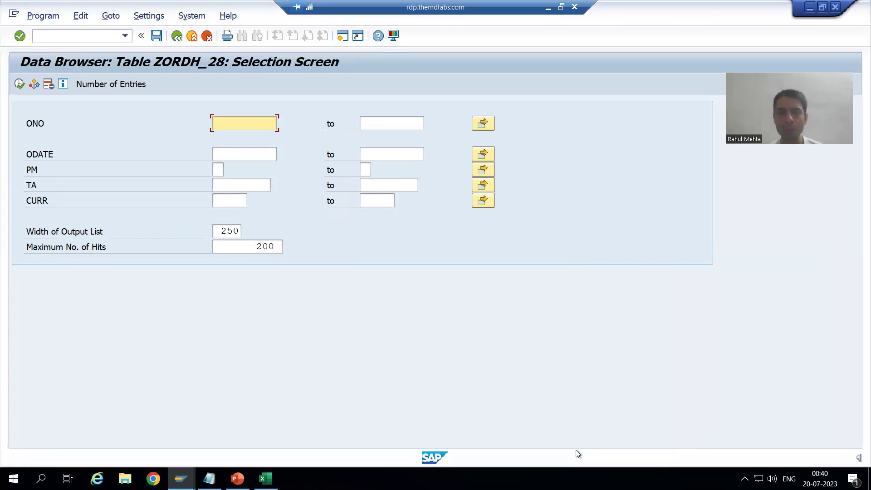
{"action": "left_click", "coordinate": [20, 84]}
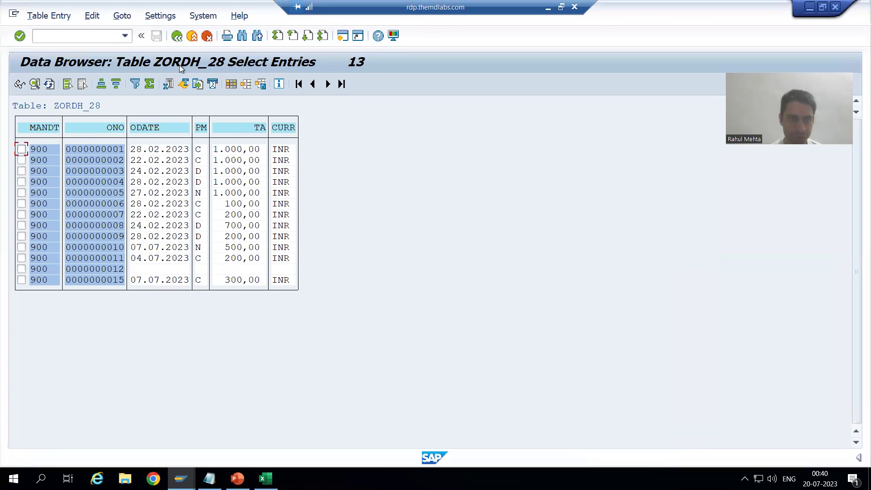
{"action": "left_click", "coordinate": [178, 38]}
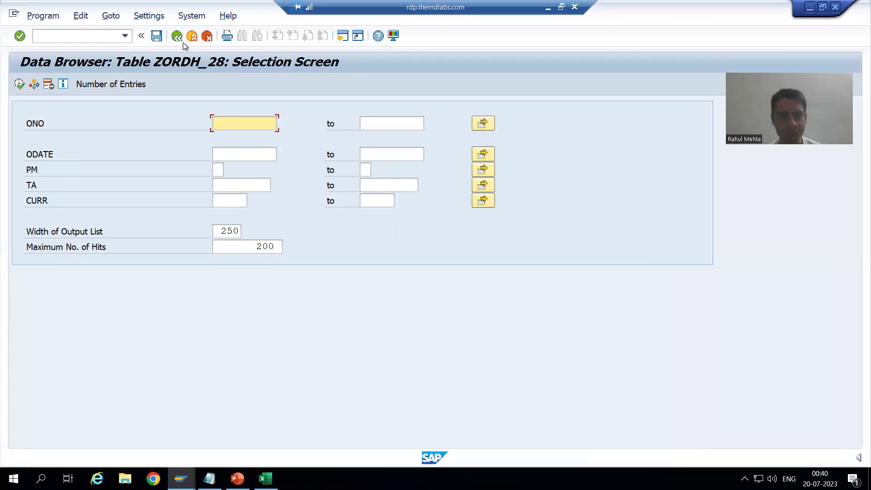
Limit the output list to the ONO and PM columns and list the 13 entries.
{"action": "left_click", "coordinate": [154, 18]}
{"action": "mouse_move", "coordinate": [229, 34]}
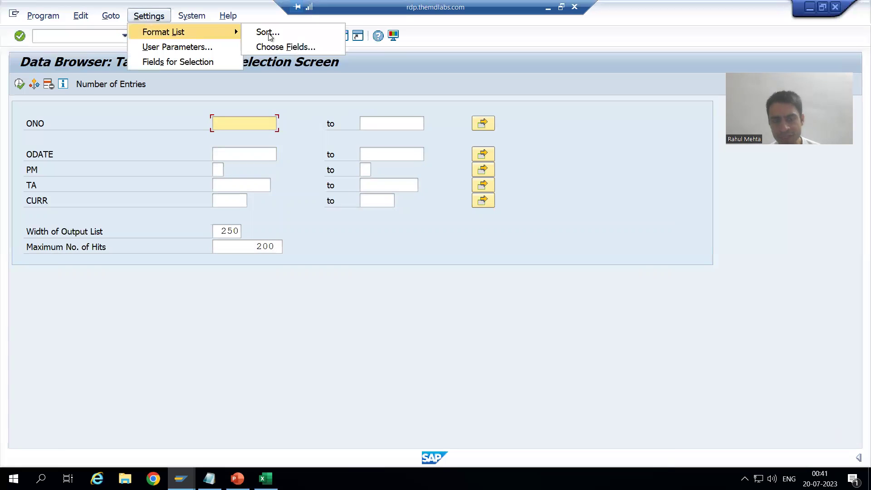
{"action": "left_click", "coordinate": [268, 47]}
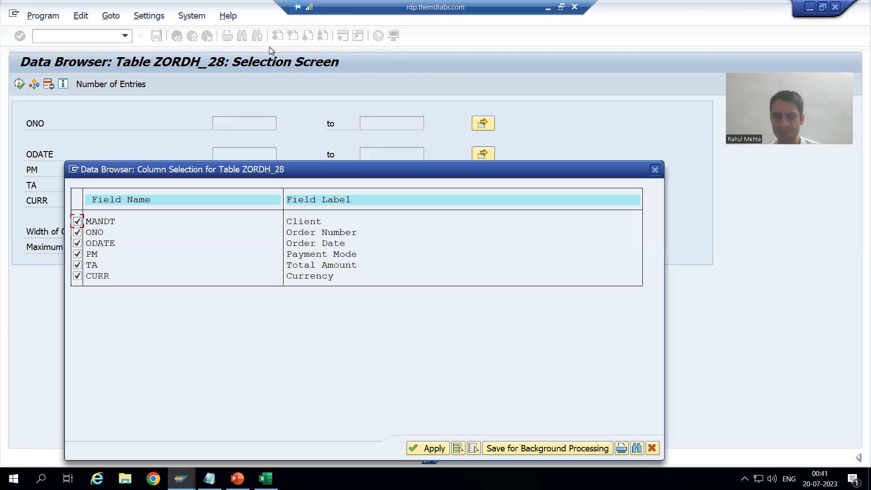
{"action": "left_click", "coordinate": [474, 448]}
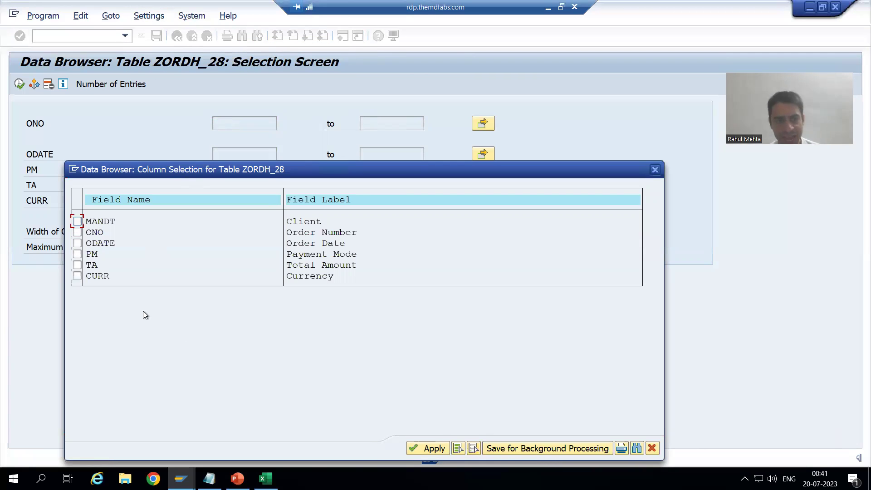
{"action": "left_click", "coordinate": [77, 232]}
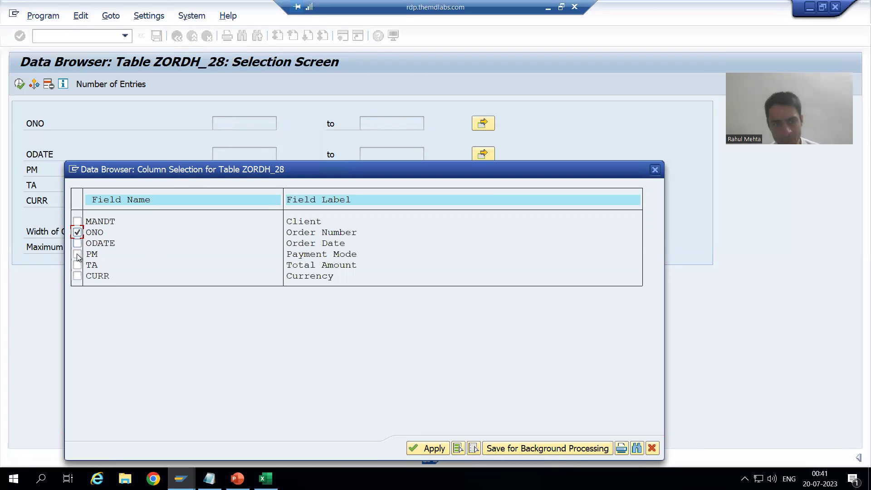
{"action": "left_click", "coordinate": [77, 253]}
{"action": "left_click", "coordinate": [426, 449]}
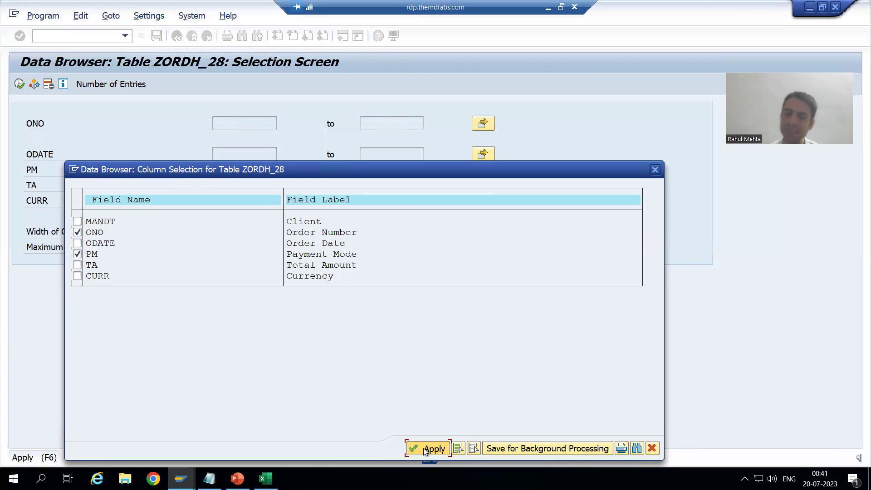
{"action": "left_click", "coordinate": [19, 85]}
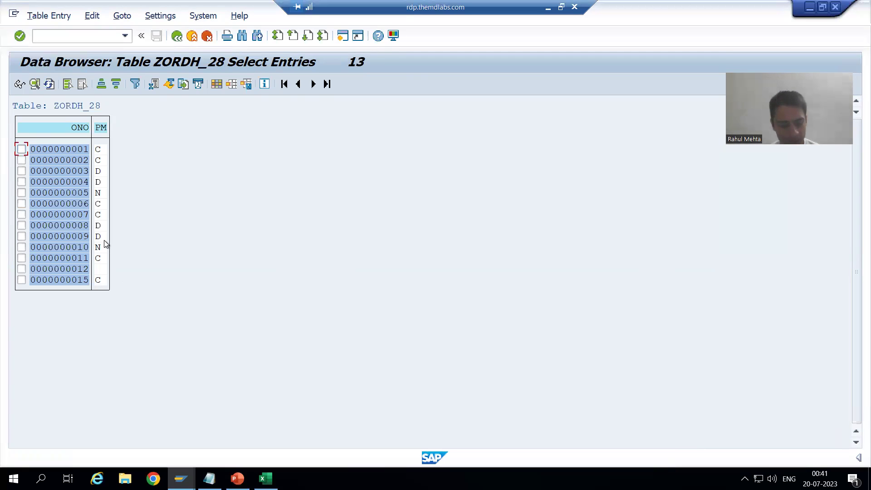
Switch back to the General Table Display window for ZORDH_28.
{"action": "key", "text": "alt+Tab"}
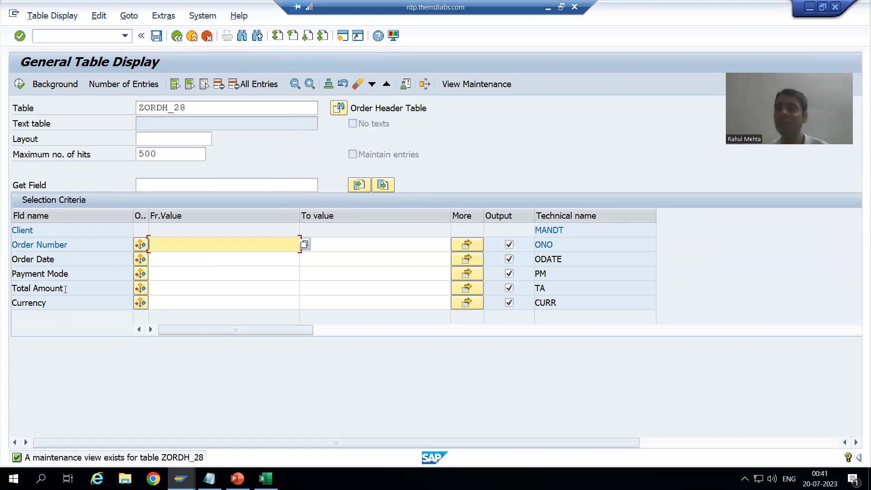
Change the table from ZORDH_28 to VBAK and review its header selection fields.
{"action": "left_click", "coordinate": [188, 106]}
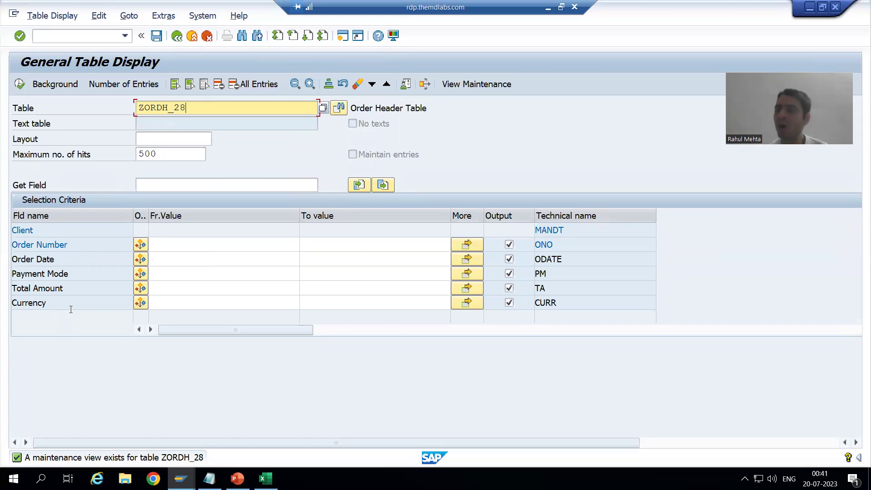
{"action": "key", "text": "BackSpace"}
{"action": "key", "text": "BackSpace"}
{"action": "key", "text": "BackSpace"}
{"action": "key", "text": "BackSpace"}
{"action": "key", "text": "BackSpace"}
{"action": "key", "text": "BackSpace"}
{"action": "key", "text": "BackSpace"}
{"action": "key", "text": "BackSpace"}
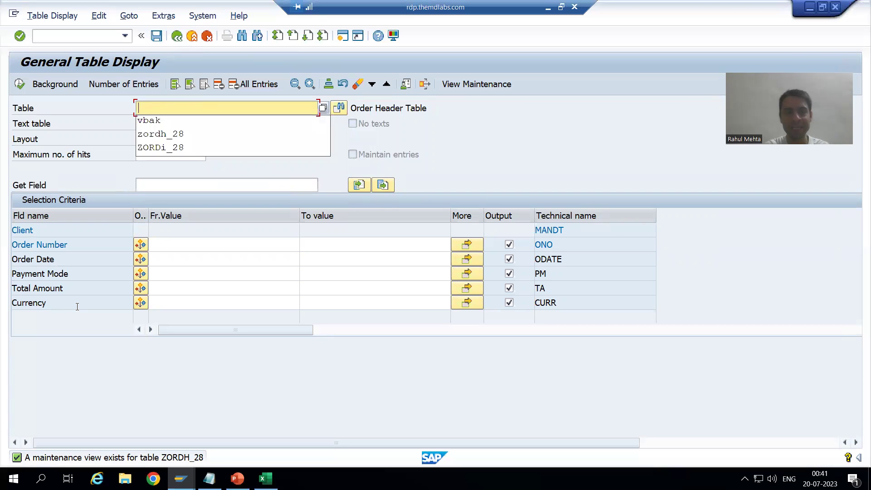
{"action": "type", "text": "vbak"}
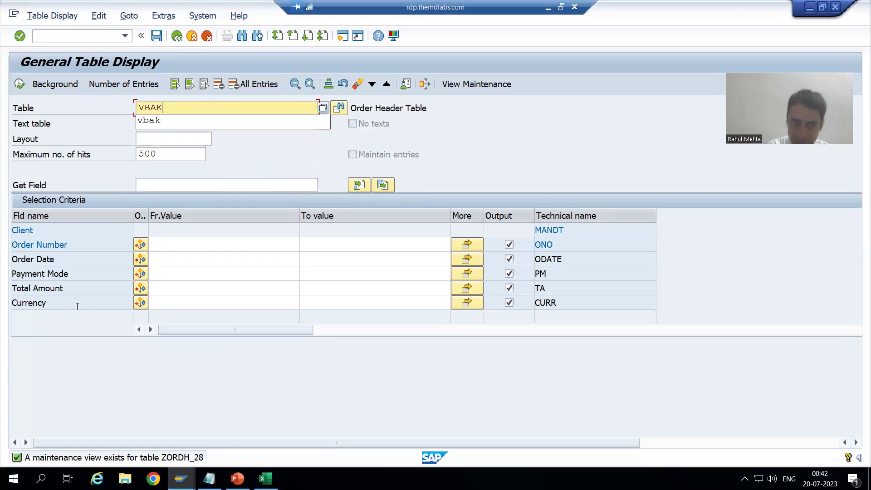
{"action": "key", "text": "Return"}
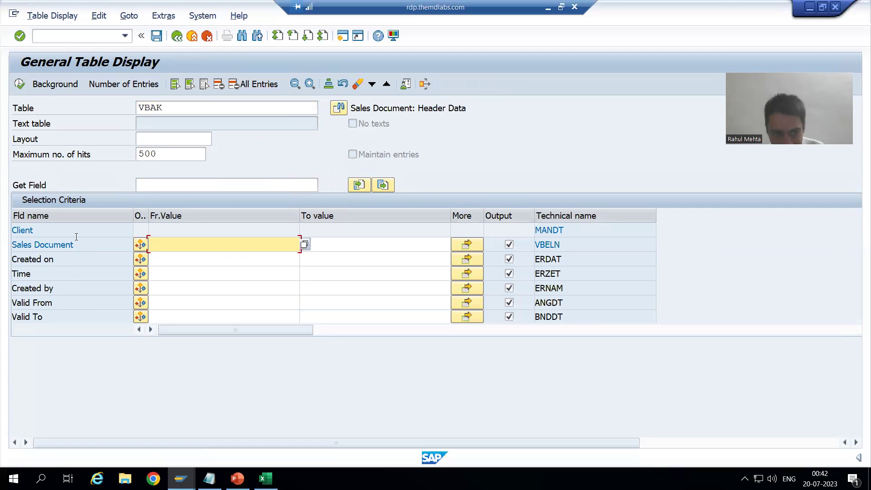
{"action": "scroll", "coordinate": [80, 263], "scroll_direction": "down", "scroll_amount": 4}
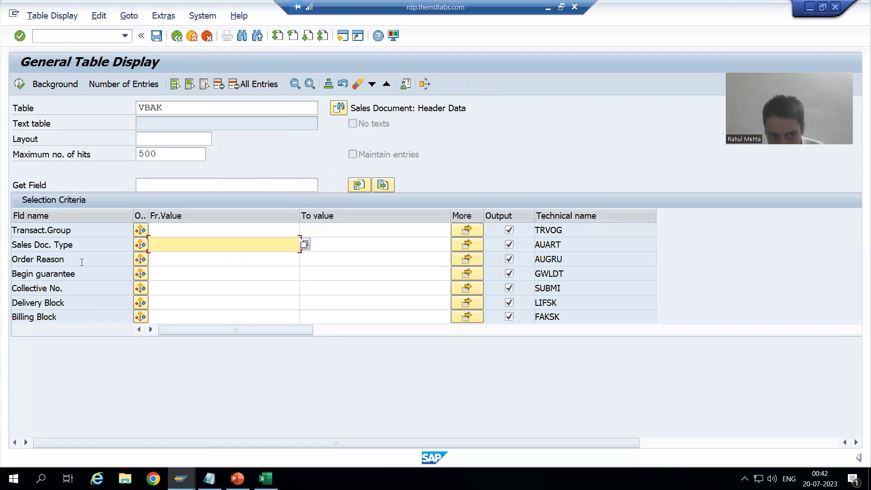
{"action": "scroll", "coordinate": [80, 262], "scroll_direction": "down", "scroll_amount": 6}
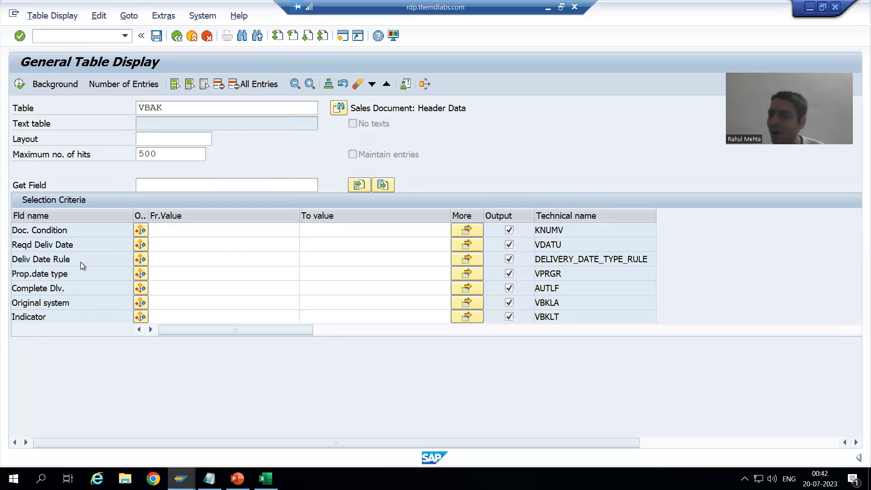
{"action": "scroll", "coordinate": [81, 263], "scroll_direction": "down", "scroll_amount": 2}
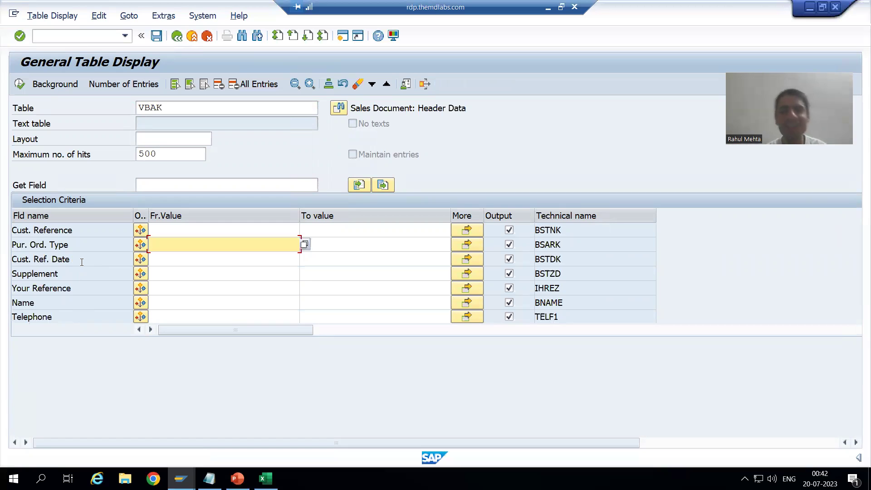
{"action": "scroll", "coordinate": [82, 261], "scroll_direction": "up", "scroll_amount": 3}
{"action": "scroll", "coordinate": [82, 259], "scroll_direction": "up", "scroll_amount": 8}
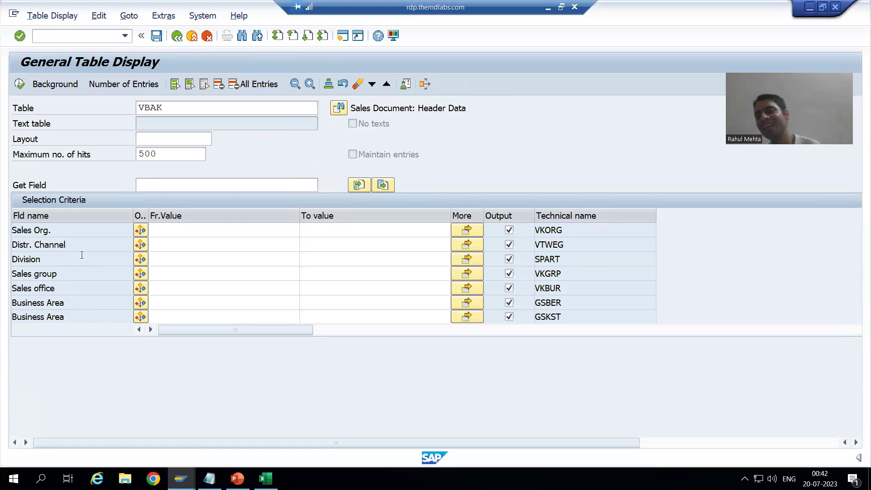
{"action": "scroll", "coordinate": [80, 255], "scroll_direction": "up", "scroll_amount": 2}
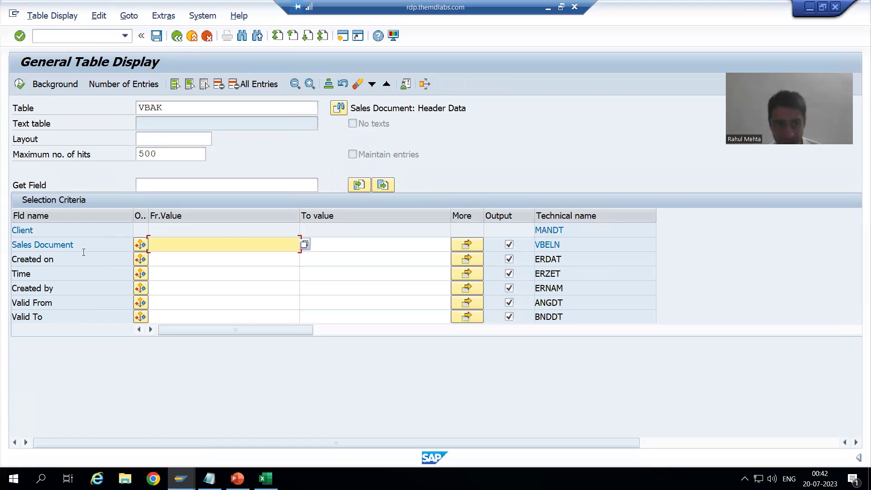
{"action": "left_click", "coordinate": [174, 113]}
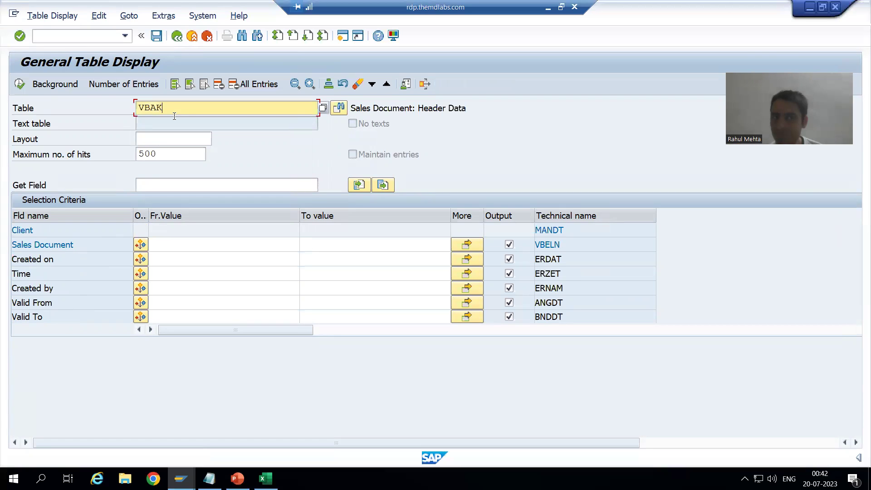
{"action": "left_click", "coordinate": [20, 83]}
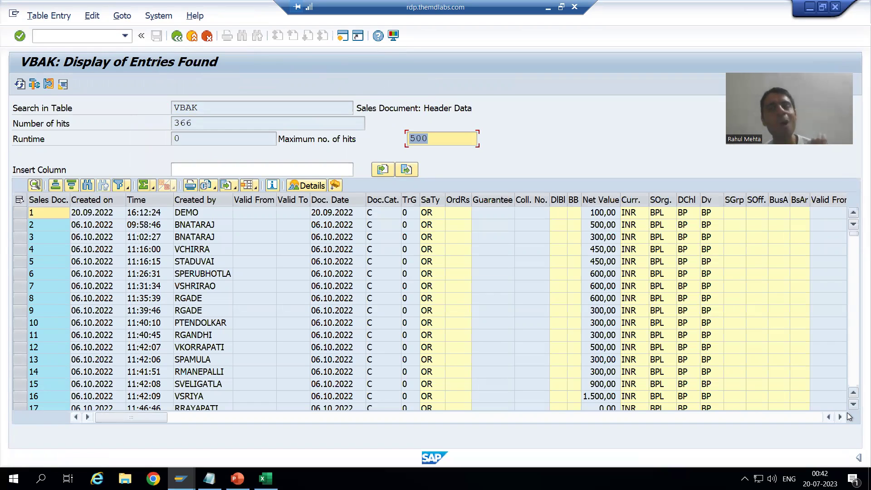
{"action": "left_click", "coordinate": [178, 38]}
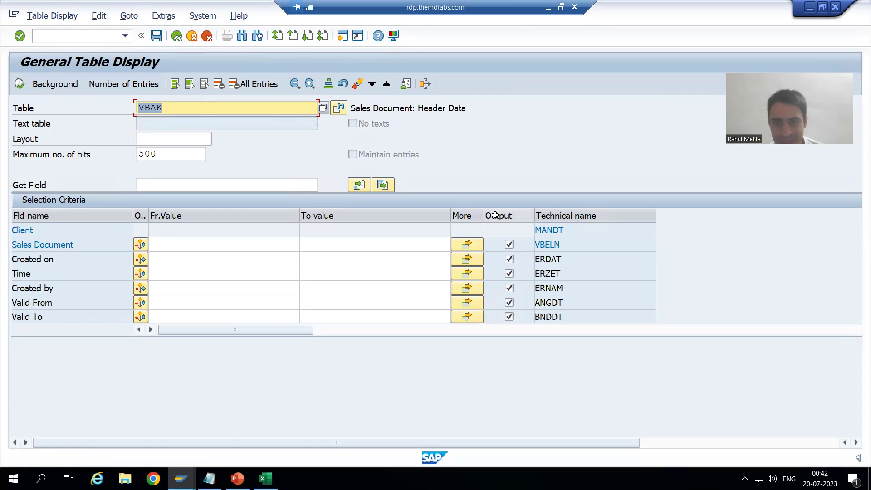
Output only VBELN, ERDAT, ERZET and ERNAM and list the 366 VBAK hits.
{"action": "left_click", "coordinate": [205, 85]}
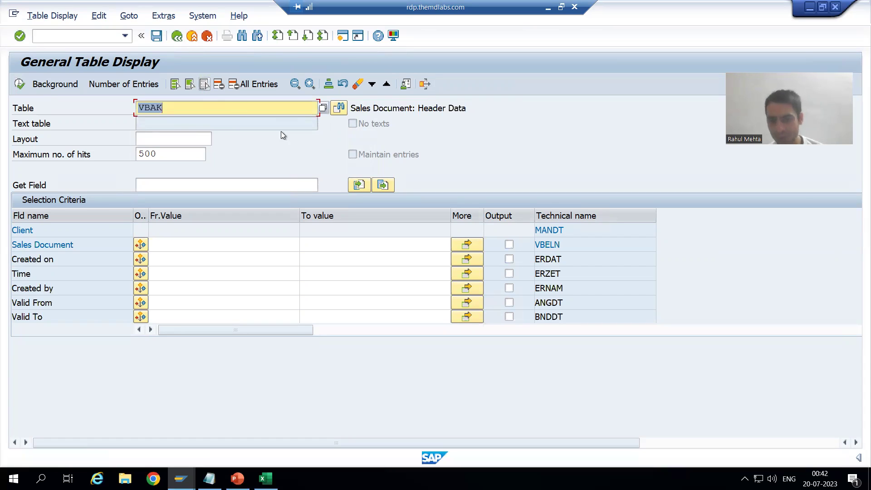
{"action": "left_click", "coordinate": [509, 245]}
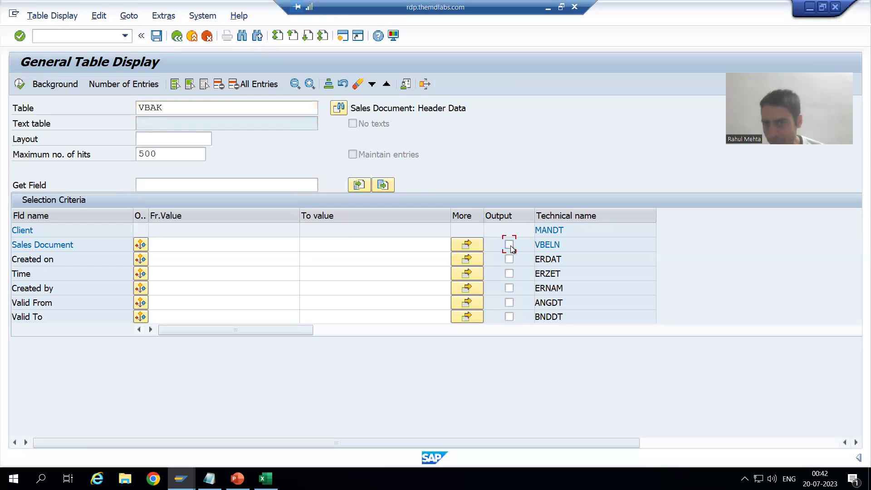
{"action": "left_click", "coordinate": [510, 259]}
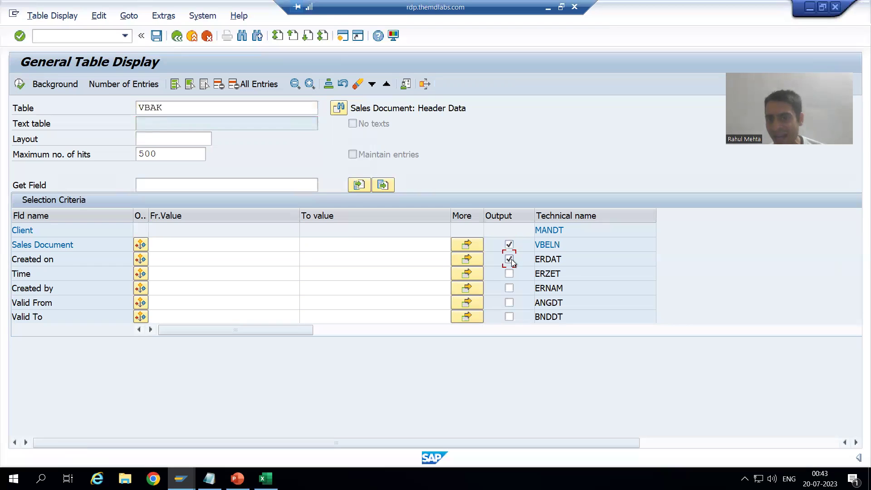
{"action": "left_click", "coordinate": [513, 290]}
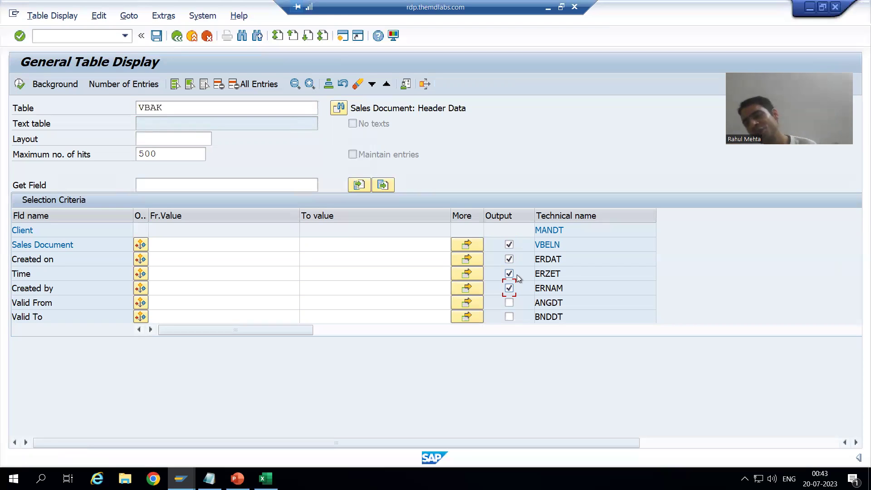
{"action": "left_click", "coordinate": [19, 86]}
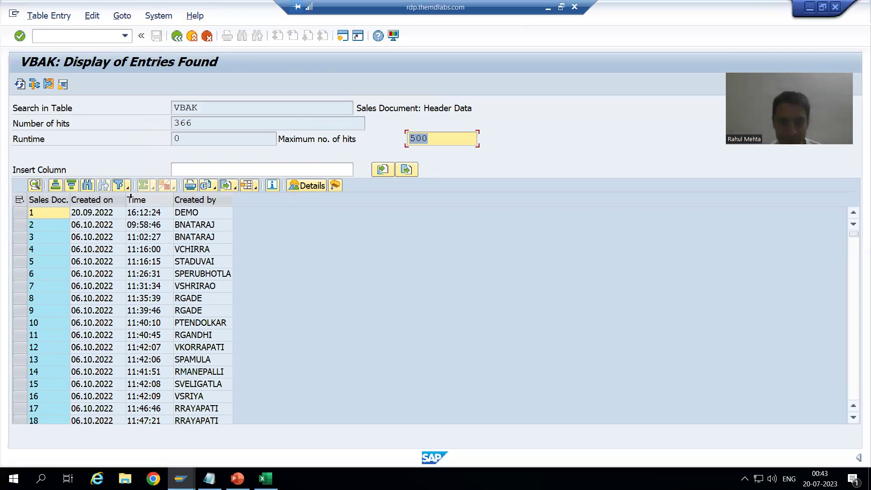
{"action": "left_click", "coordinate": [257, 187]}
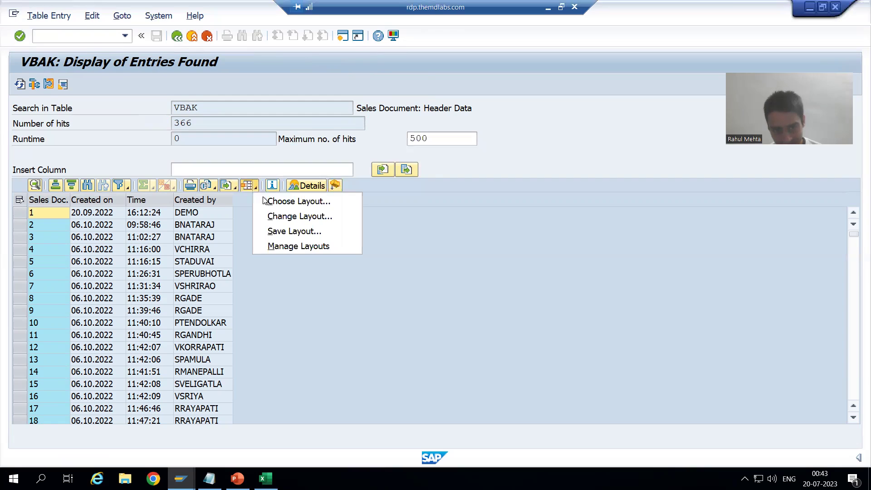
Save the layout as user-specific Layout1 named 'Order Layout'.
{"action": "left_click", "coordinate": [276, 232]}
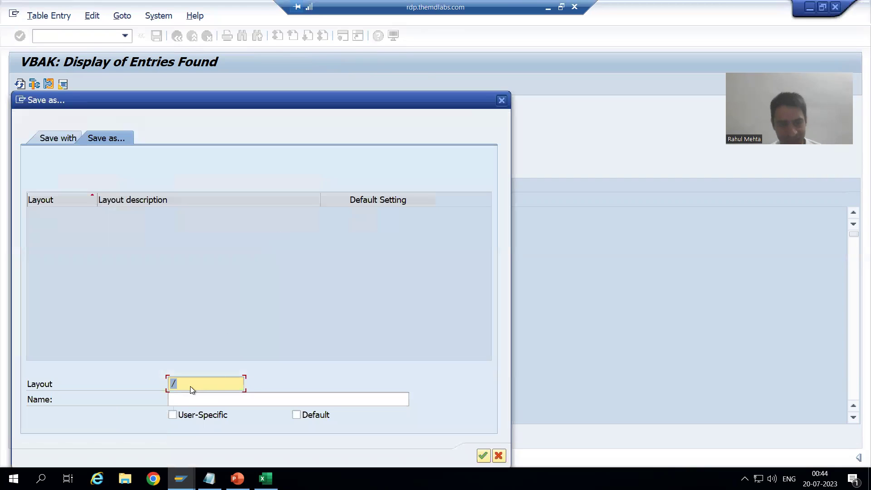
{"action": "left_click", "coordinate": [188, 382]}
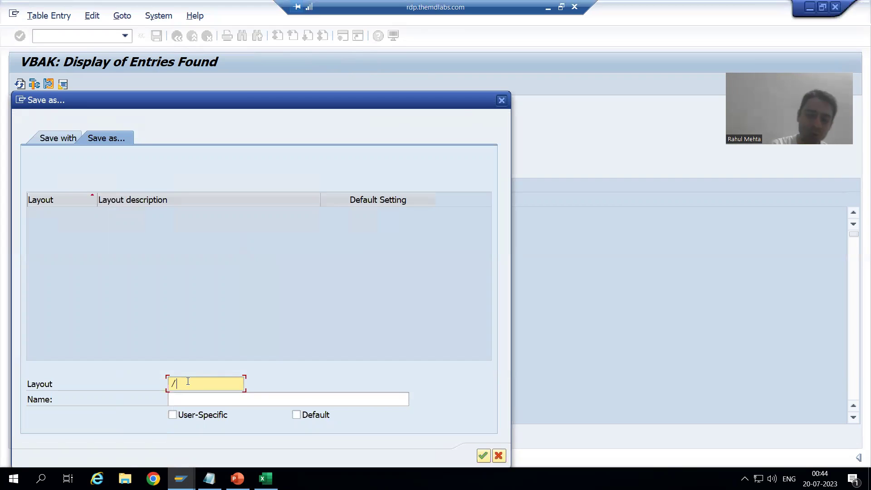
{"action": "key", "text": "BackSpace"}
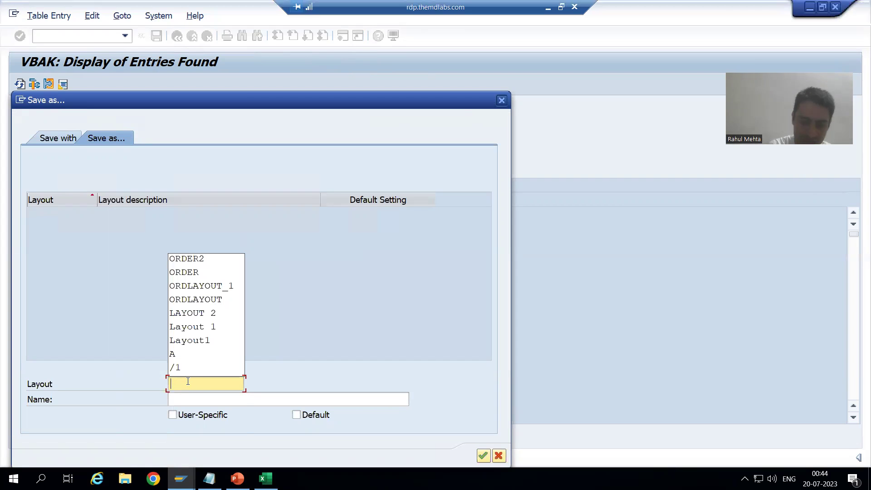
{"action": "type", "text": "Layout1"}
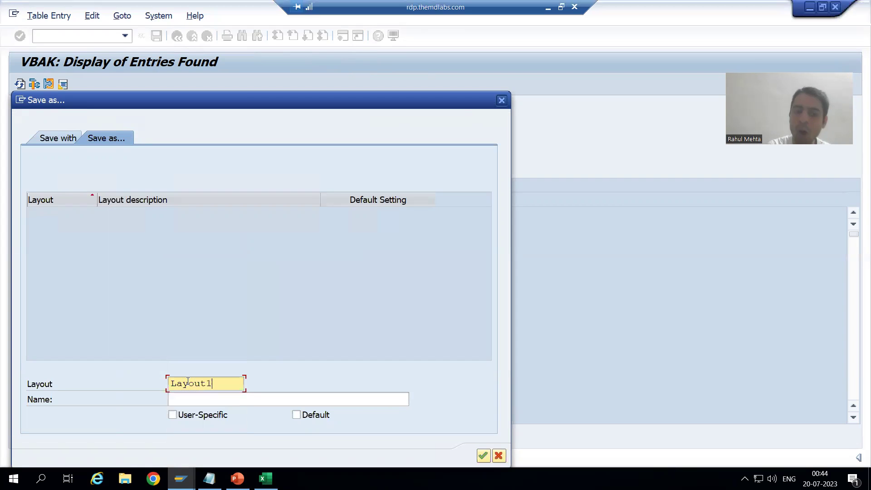
{"action": "key", "text": "Tab"}
{"action": "type", "text": "Order"}
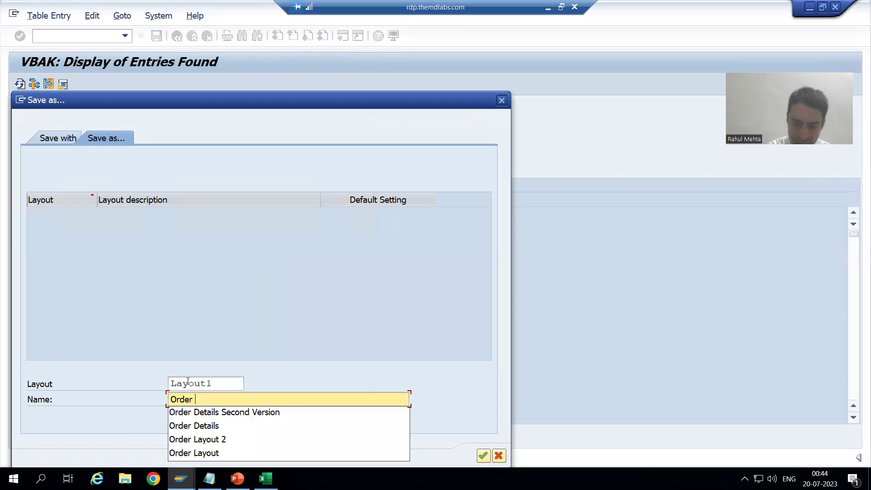
{"action": "type", "text": " Layour"}
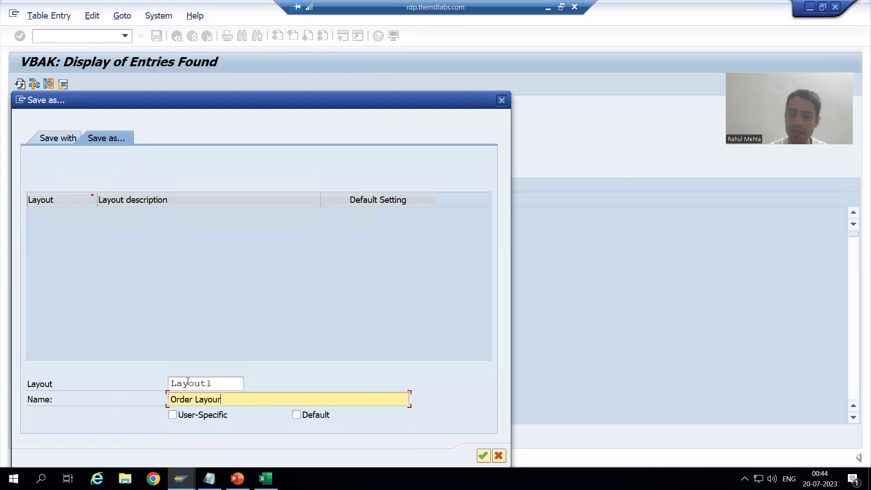
{"action": "key", "text": "BackSpace"}
{"action": "type", "text": "t"}
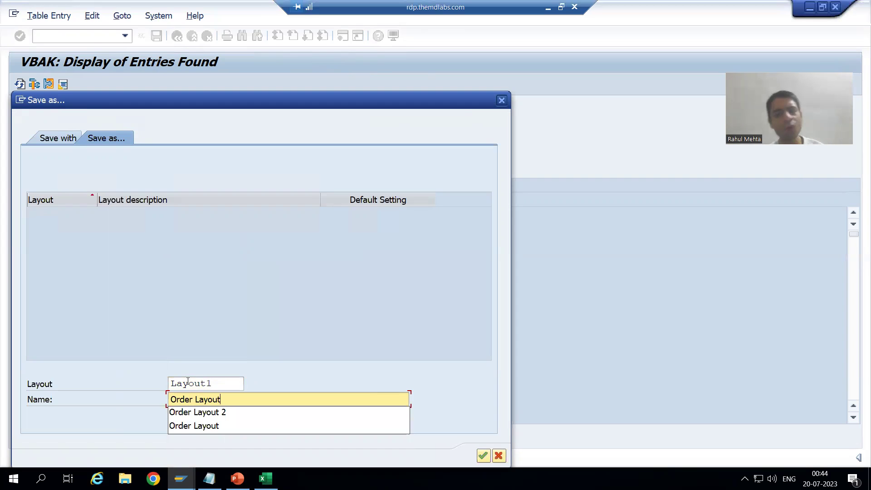
{"action": "left_click", "coordinate": [258, 267]}
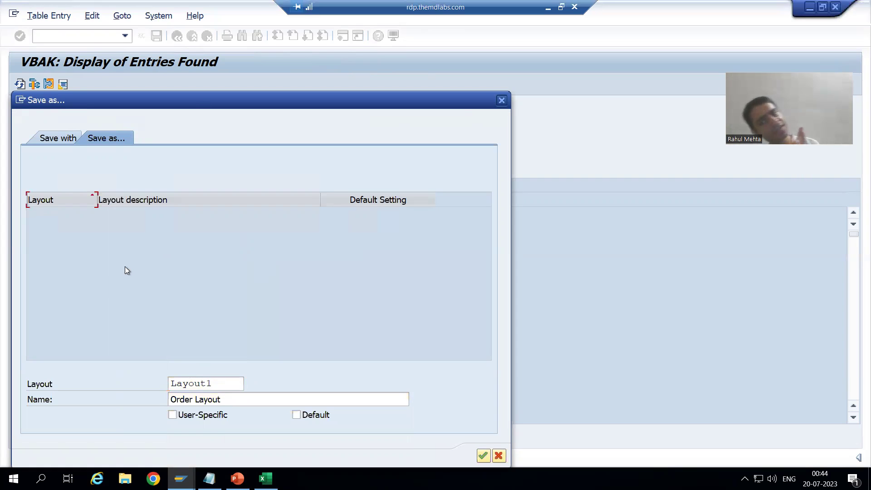
{"action": "left_click", "coordinate": [181, 419]}
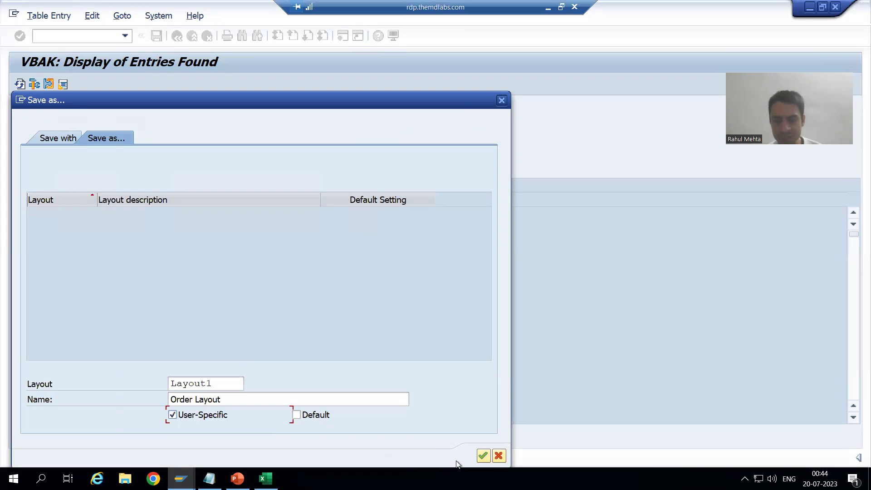
{"action": "left_click", "coordinate": [483, 455]}
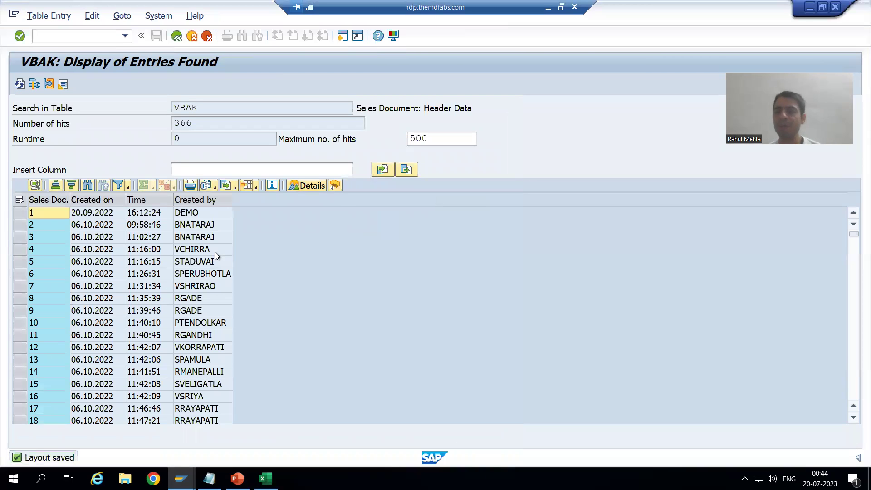
Restart /nse16n and rerun the VBAK query with all columns.
{"action": "left_click", "coordinate": [82, 37]}
{"action": "type", "text": "/n"}
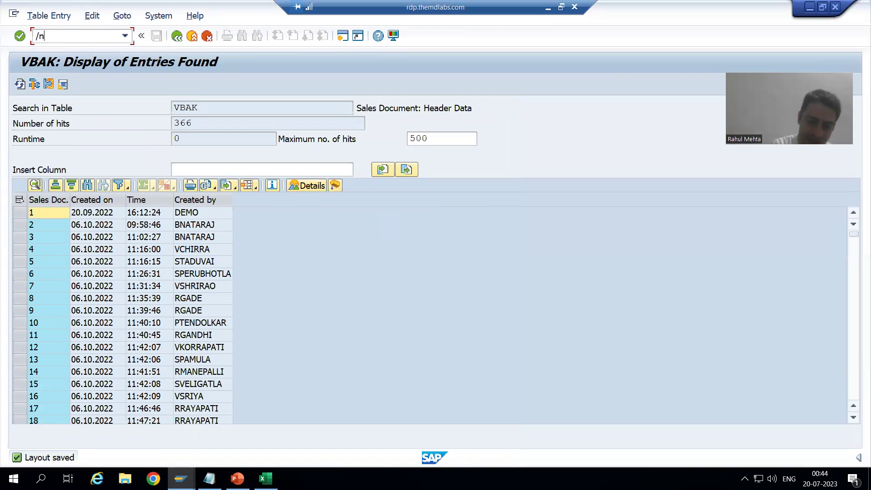
{"action": "type", "text": "se16n"}
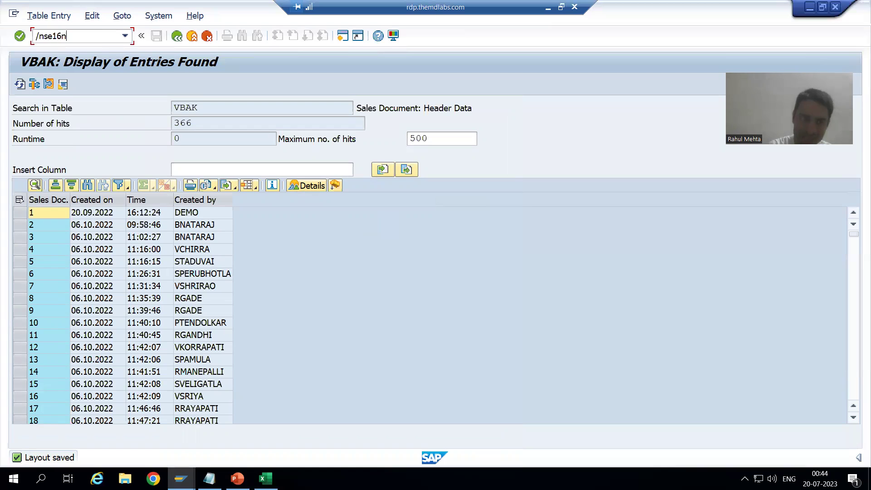
{"action": "key", "text": "Return"}
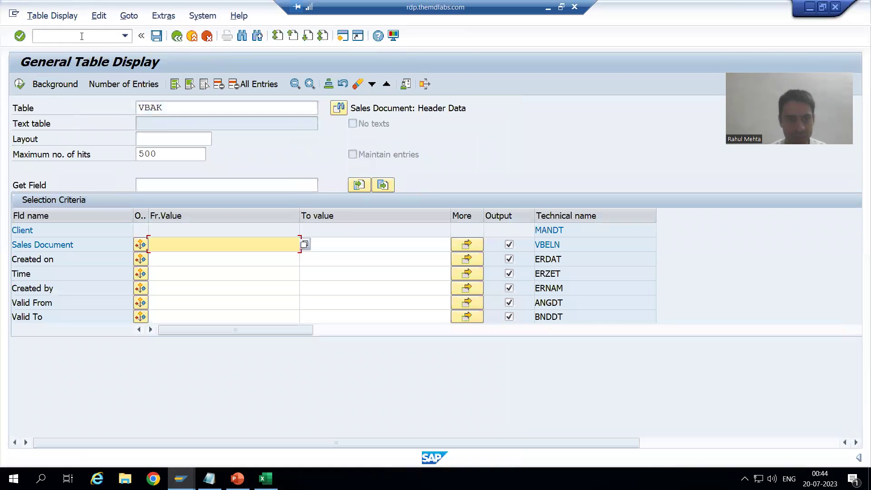
{"action": "left_click", "coordinate": [173, 109]}
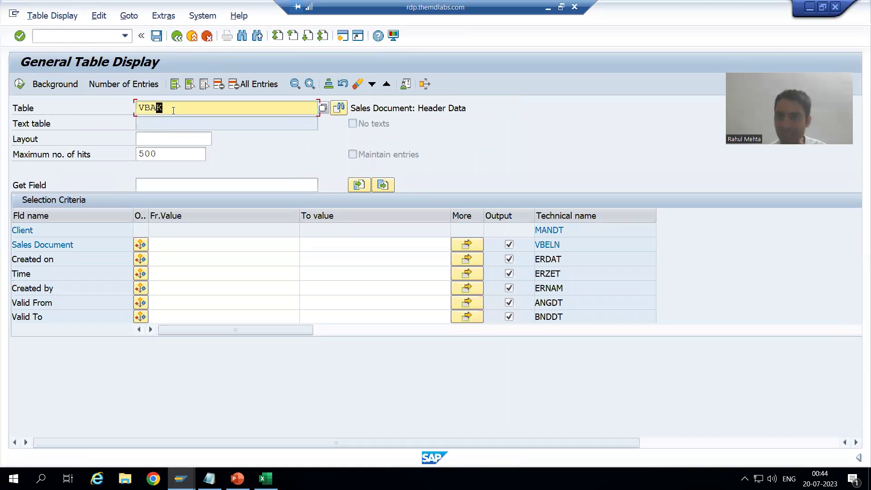
{"action": "left_click", "coordinate": [20, 85]}
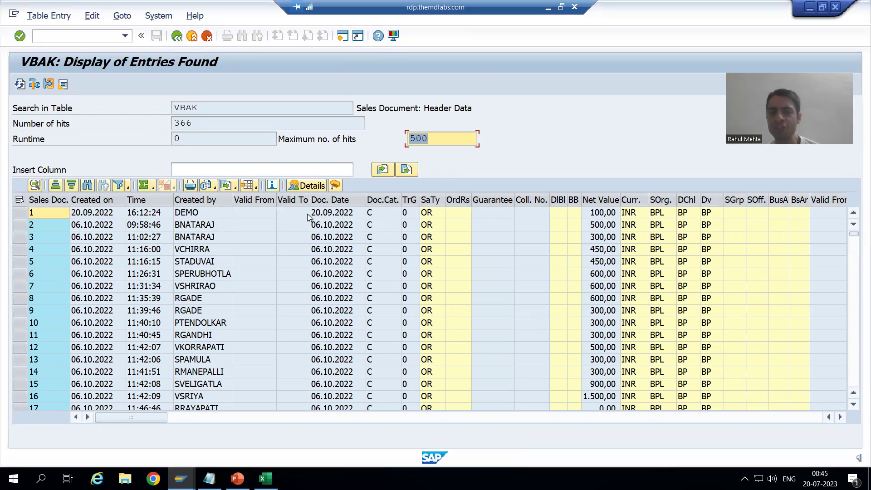
Apply saved layout LAYOUT1 (Order Layout) to show only its four columns.
{"action": "left_click", "coordinate": [256, 186]}
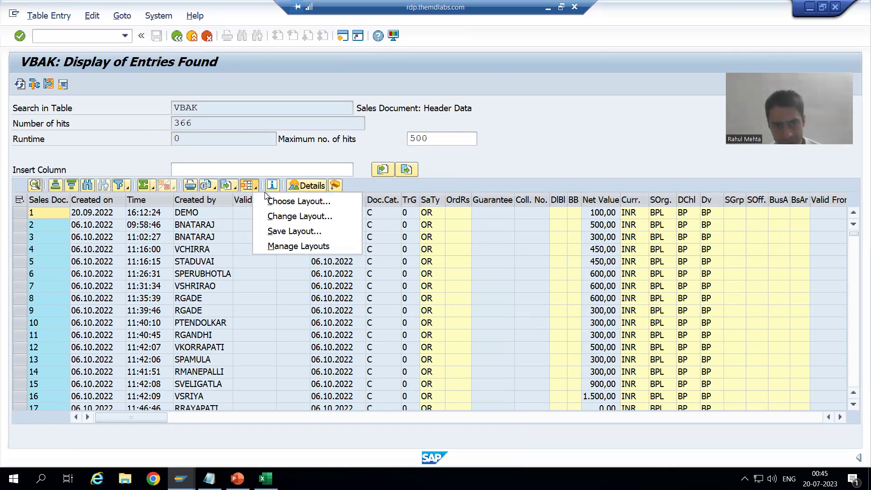
{"action": "left_click", "coordinate": [275, 202]}
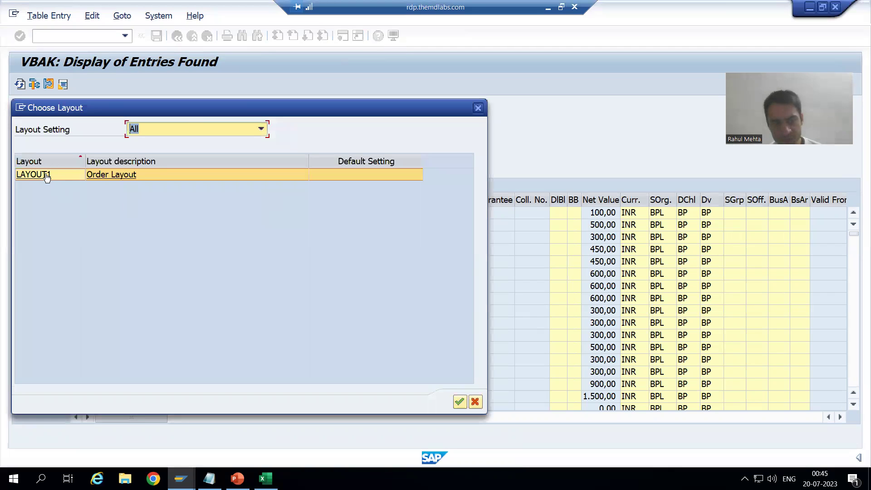
{"action": "double_click", "coordinate": [45, 173]}
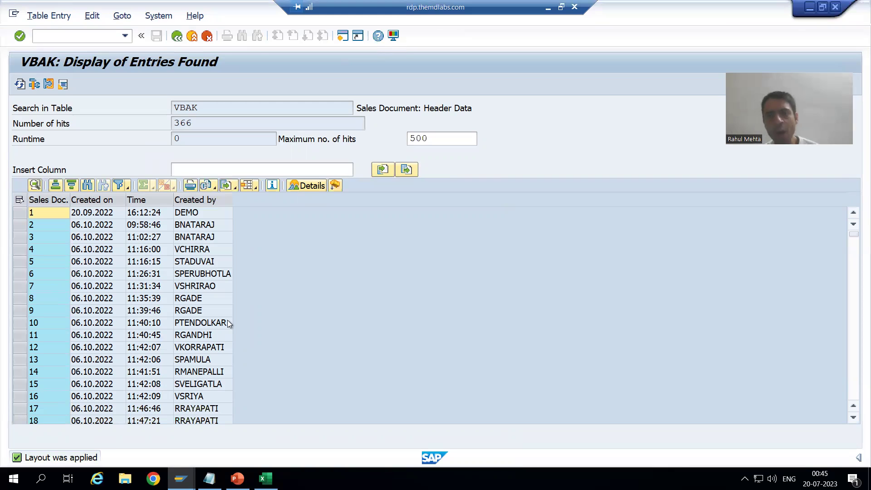
{"action": "left_click", "coordinate": [256, 185]}
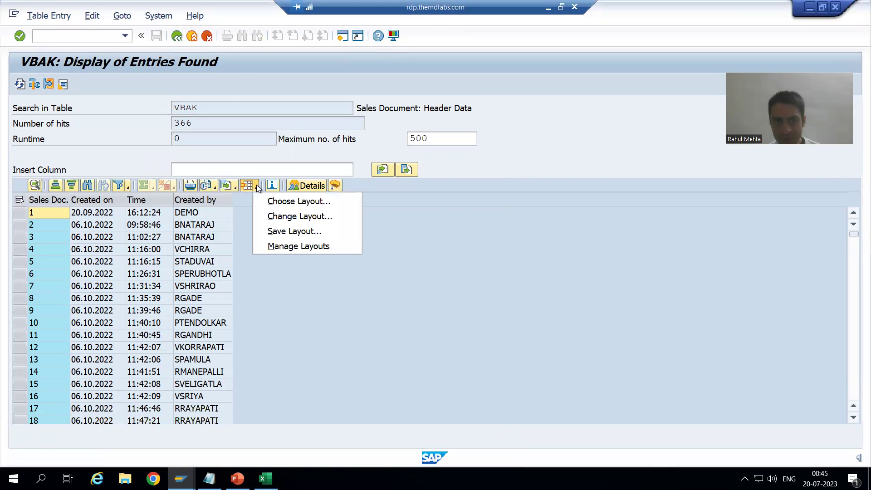
Move SD Document Category into the displayed columns of the VBAK list layout and apply it.
{"action": "left_click", "coordinate": [280, 219]}
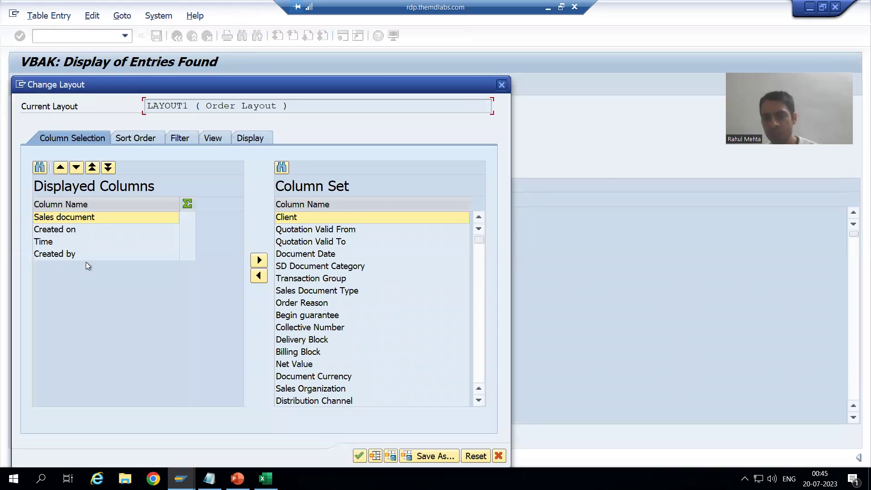
{"action": "left_click", "coordinate": [299, 265]}
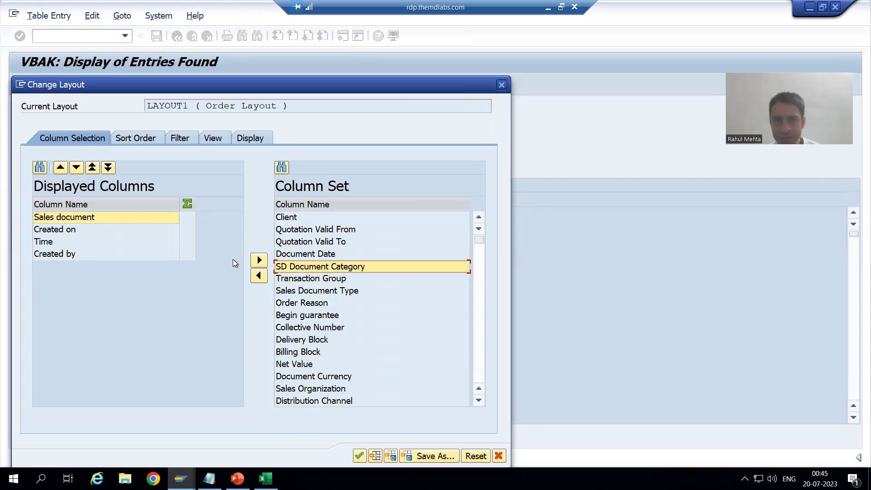
{"action": "left_click", "coordinate": [259, 275]}
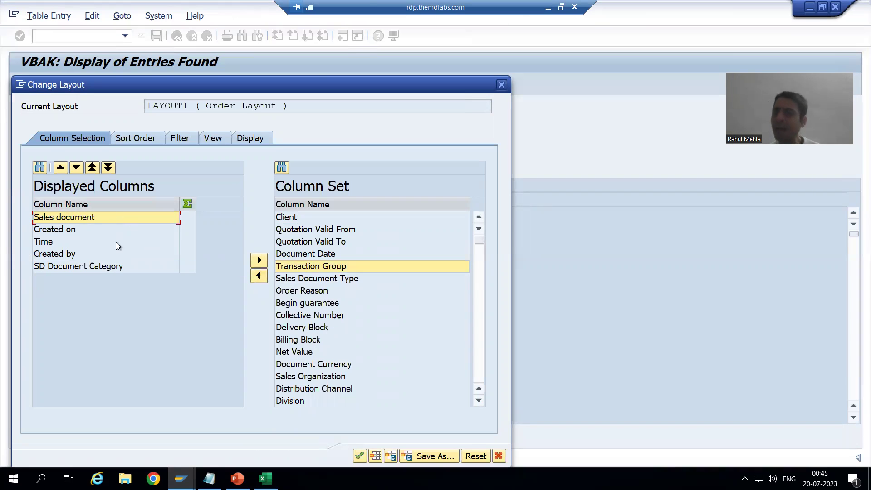
{"action": "left_click", "coordinate": [359, 457]}
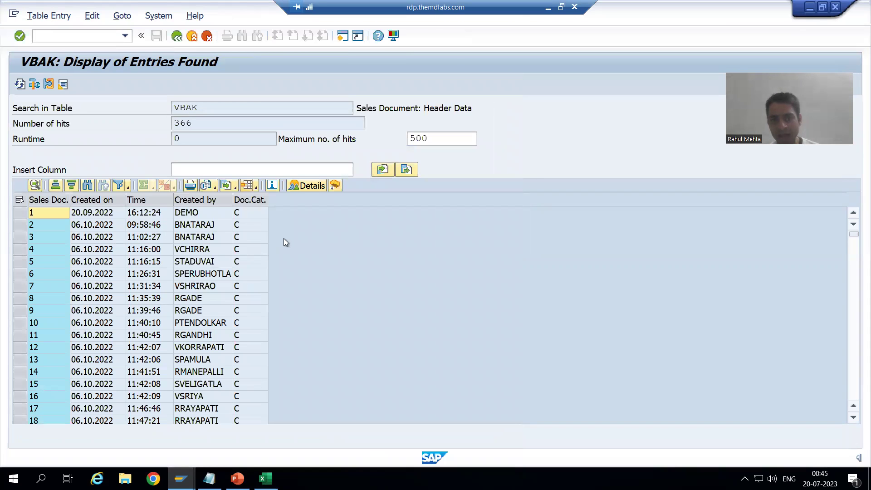
Save the current columns over the existing LAYOUT1 Order Layout, confirming the overwrite.
{"action": "left_click", "coordinate": [255, 188]}
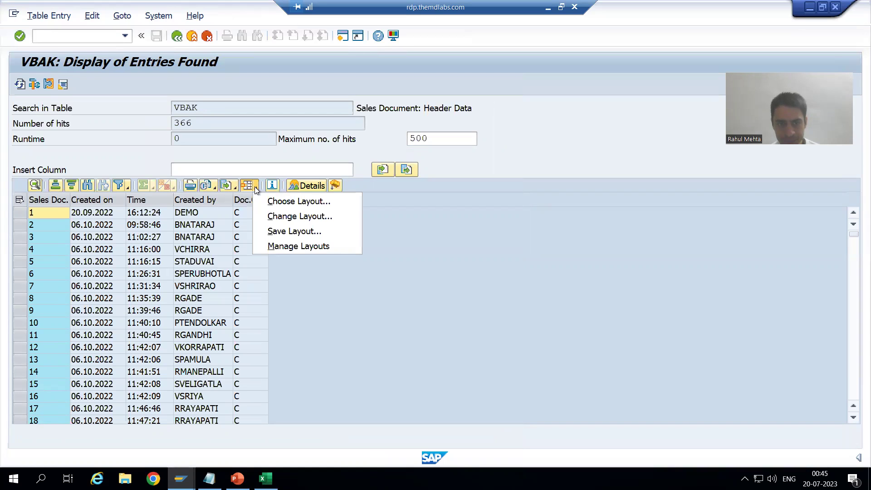
{"action": "left_click", "coordinate": [287, 233]}
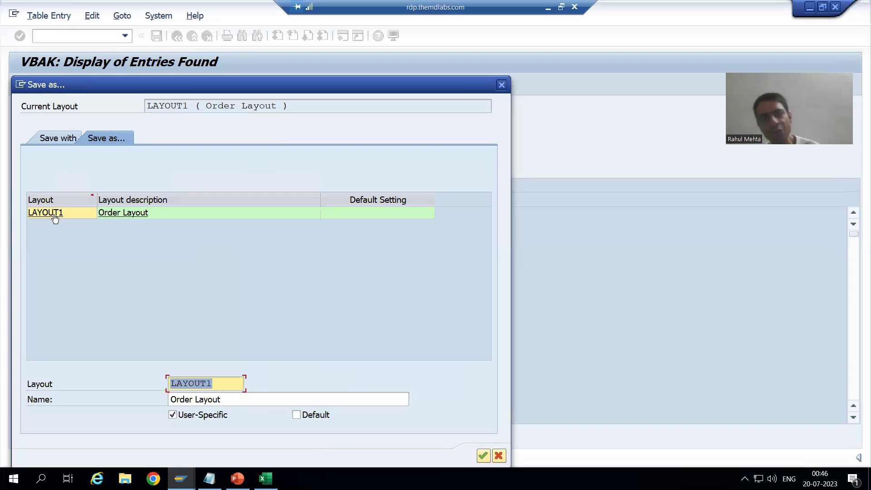
{"action": "left_click", "coordinate": [54, 217]}
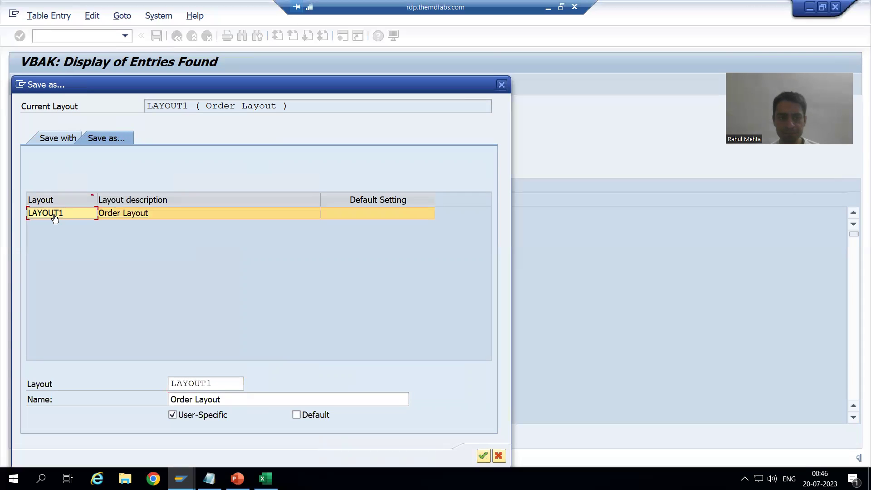
{"action": "left_click", "coordinate": [484, 455]}
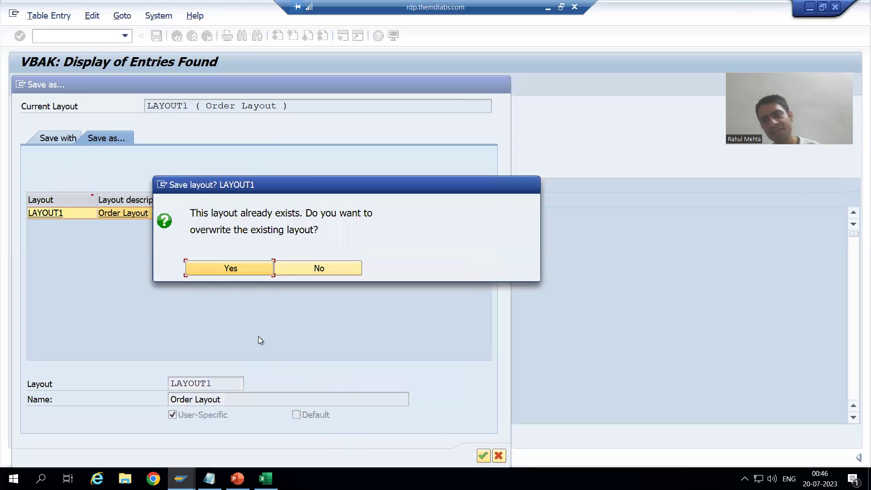
{"action": "left_click", "coordinate": [229, 268]}
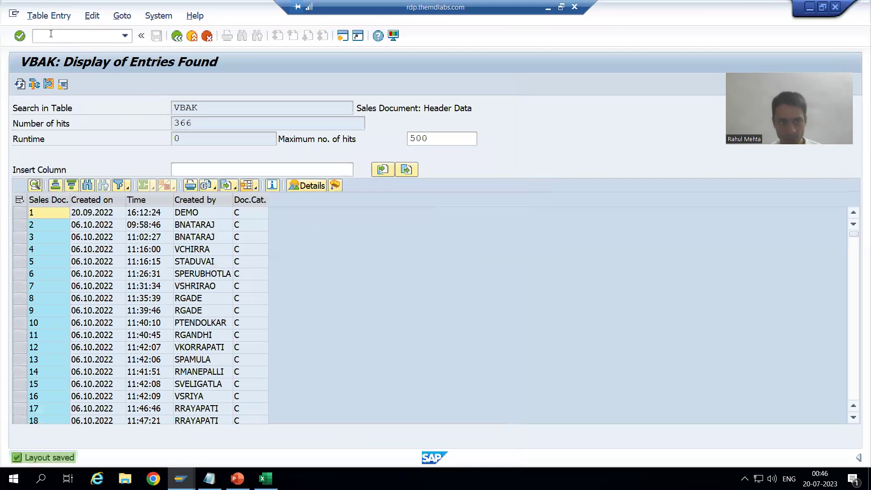
Rerun the VBAK query via /nse16n and apply the saved LAYOUT1 Order Layout.
{"action": "type", "text": "/nse16n"}
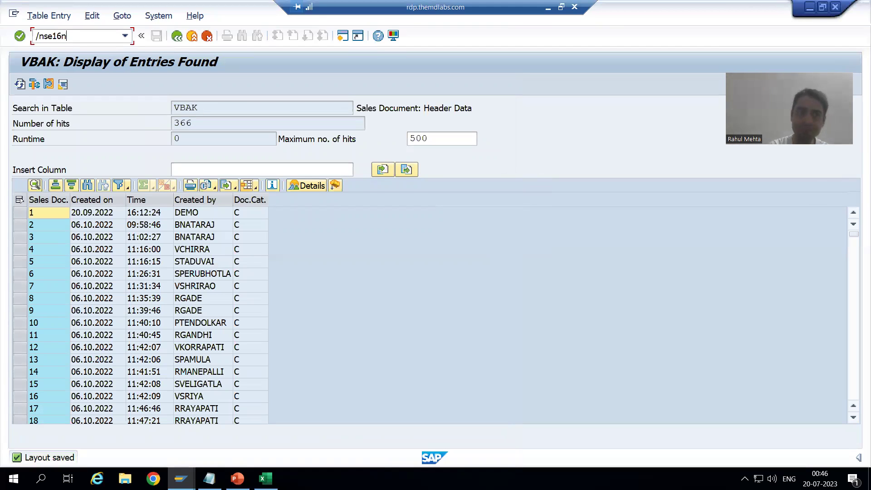
{"action": "key", "text": "Return"}
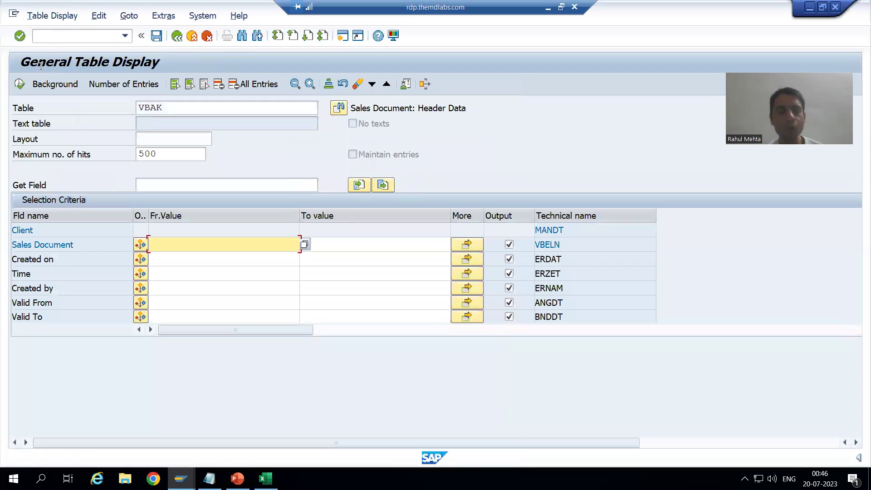
{"action": "left_click", "coordinate": [19, 86]}
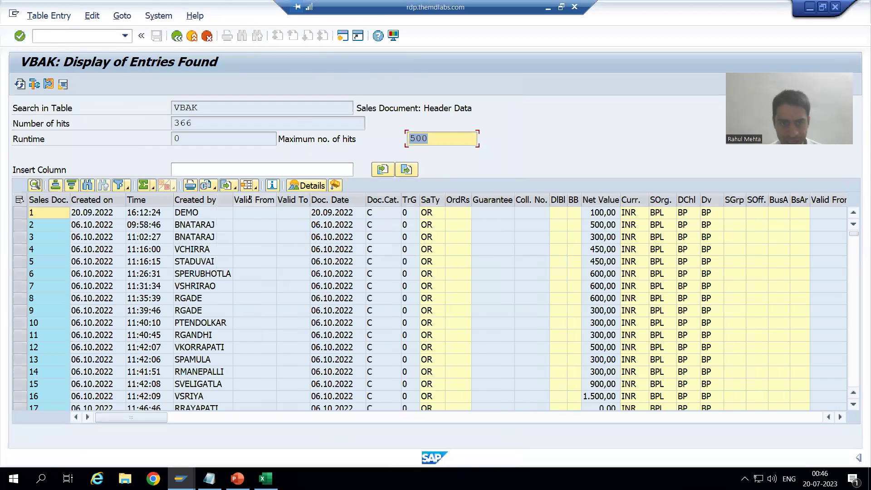
{"action": "left_click", "coordinate": [257, 189]}
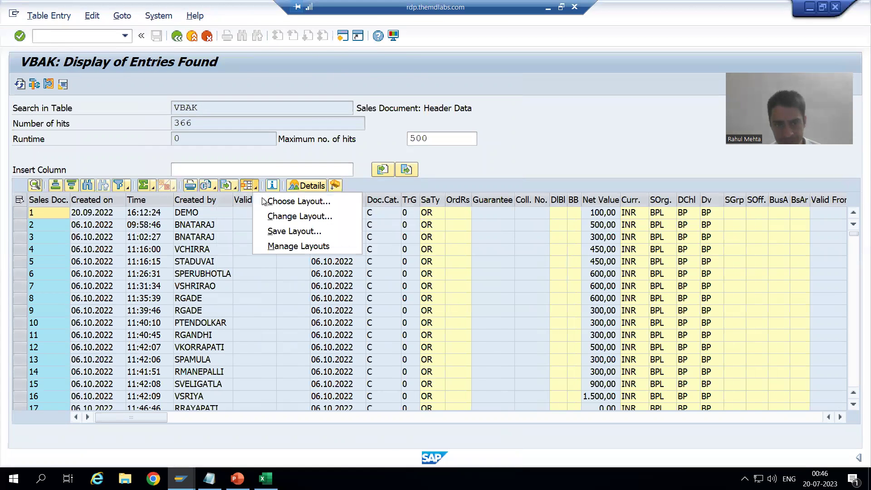
{"action": "left_click", "coordinate": [262, 197]}
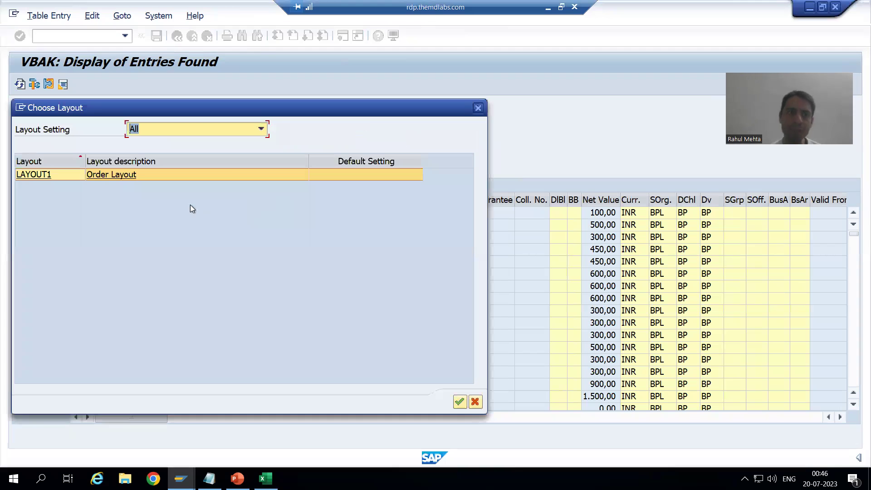
{"action": "left_click", "coordinate": [128, 174]}
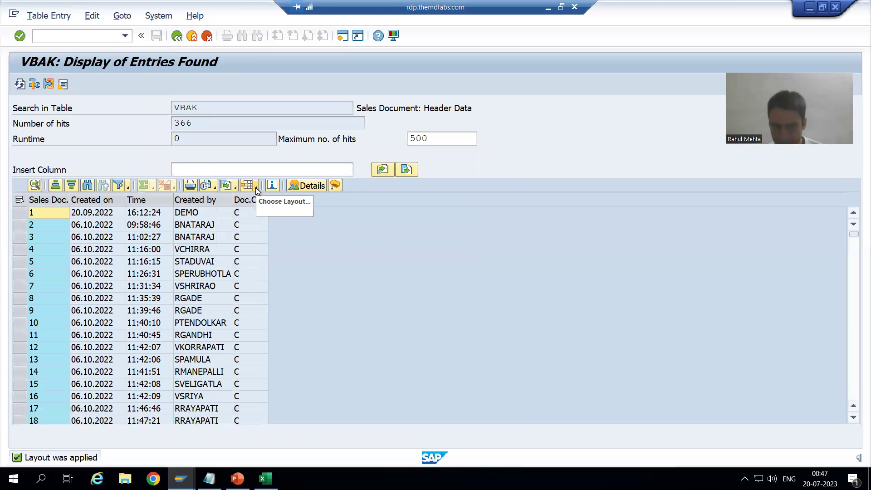
Mark LAYOUT1 as the default setting, save it, and reopen the General Table Display via /nse16n.
{"action": "left_click", "coordinate": [255, 187]}
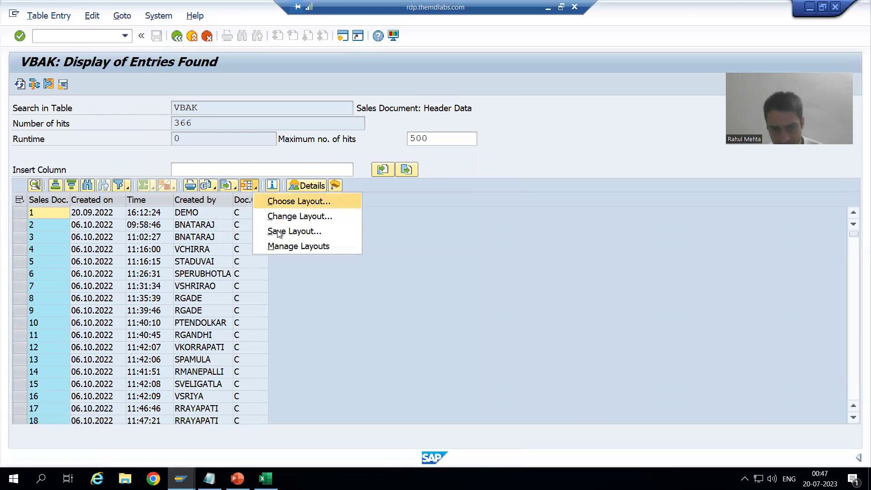
{"action": "left_click", "coordinate": [281, 248]}
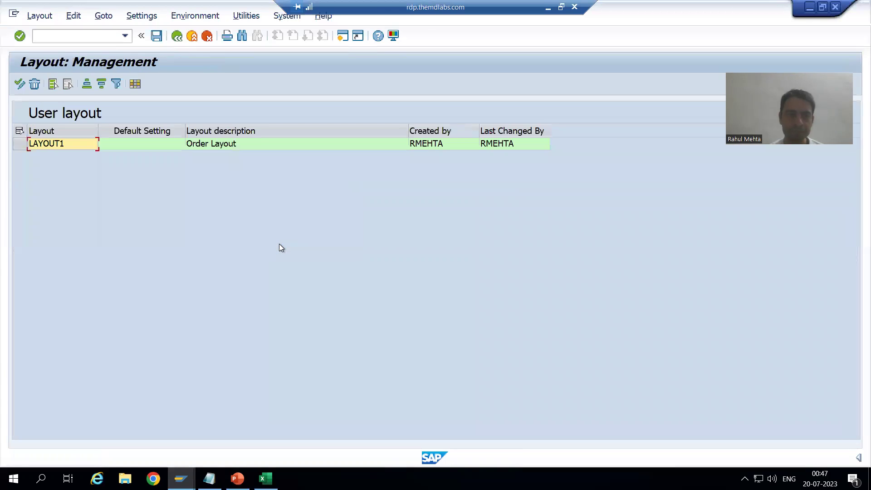
{"action": "left_click", "coordinate": [150, 149]}
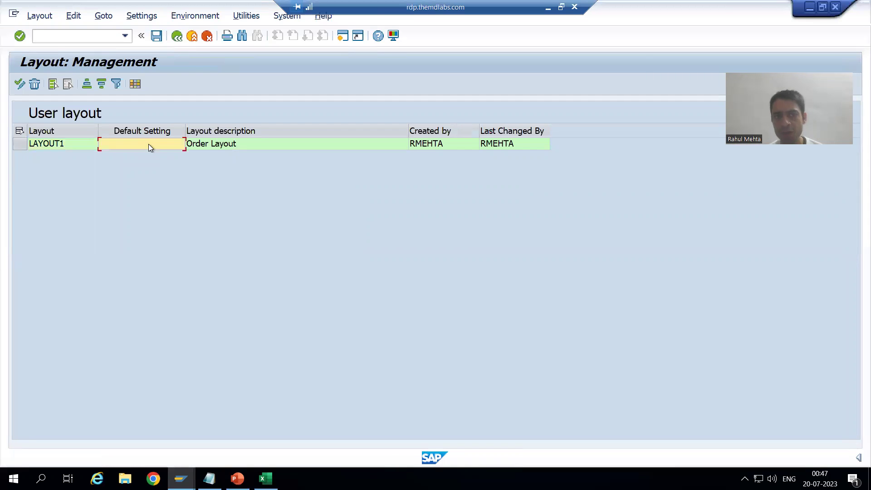
{"action": "left_click", "coordinate": [157, 38]}
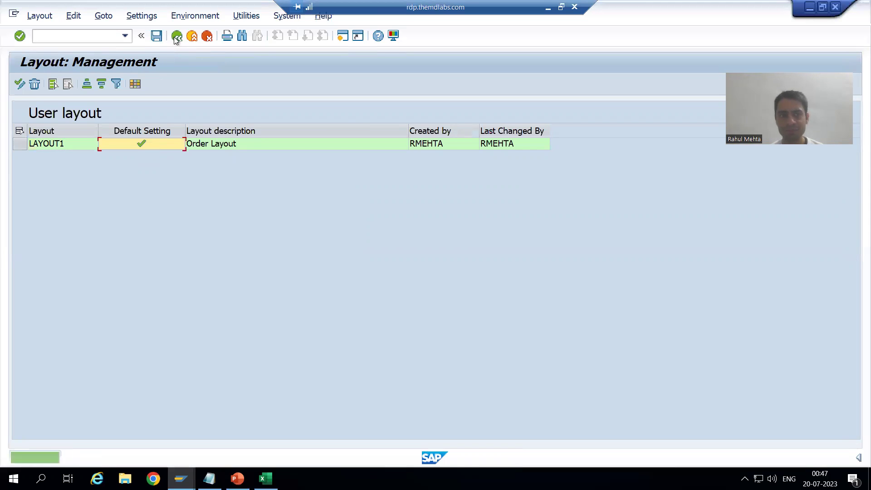
{"action": "left_click", "coordinate": [177, 36]}
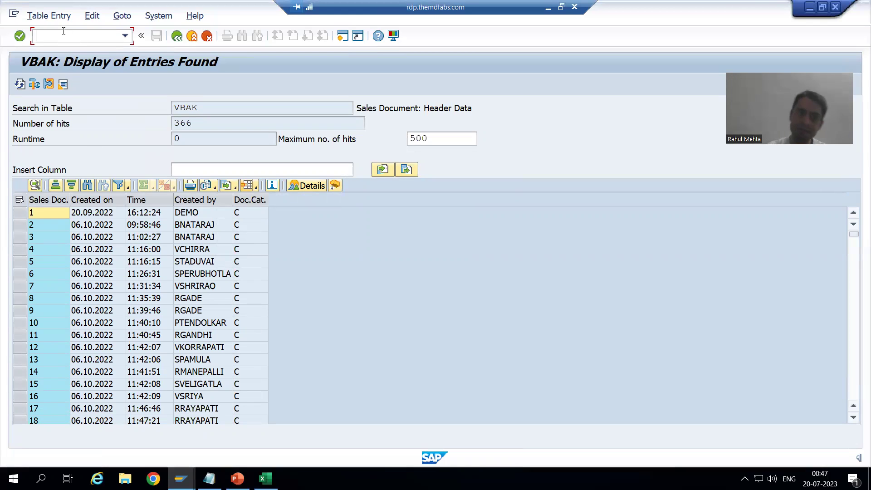
{"action": "type", "text": "/nse1"}
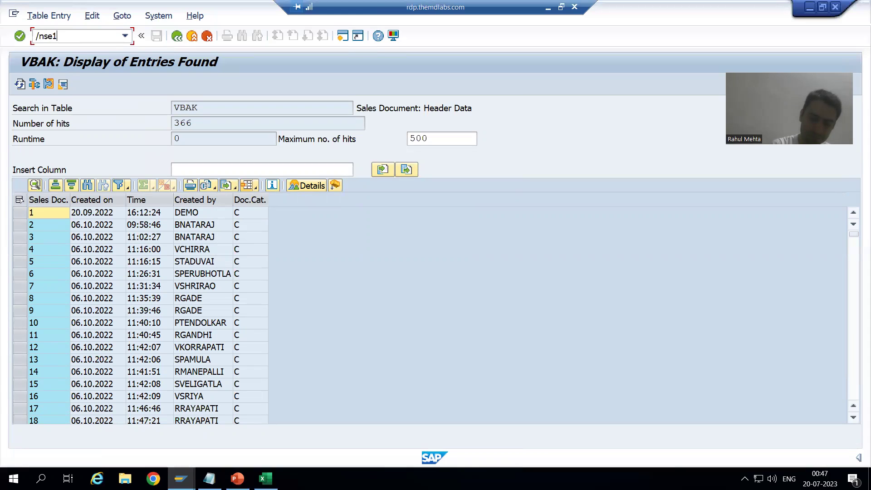
{"action": "type", "text": "6n"}
{"action": "key", "text": "Return"}
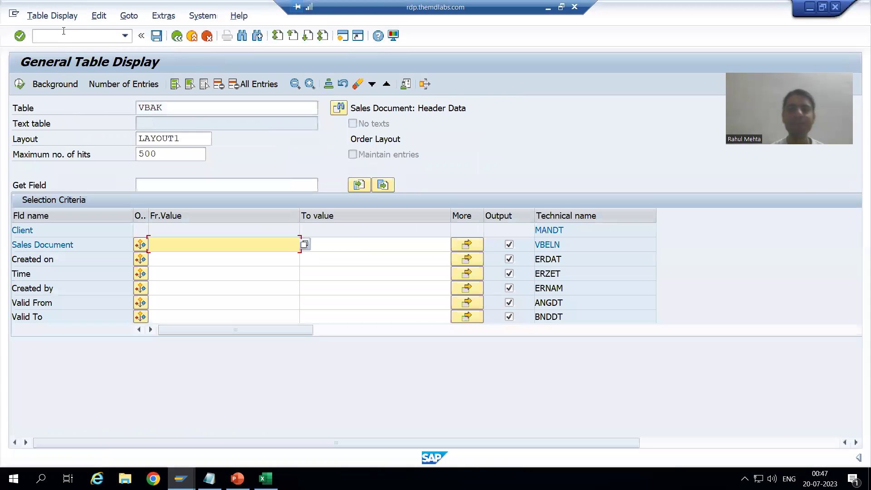
Execute the VBAK query, which now lists the 366 hits in LAYOUT1's five columns.
{"action": "left_click", "coordinate": [19, 84]}
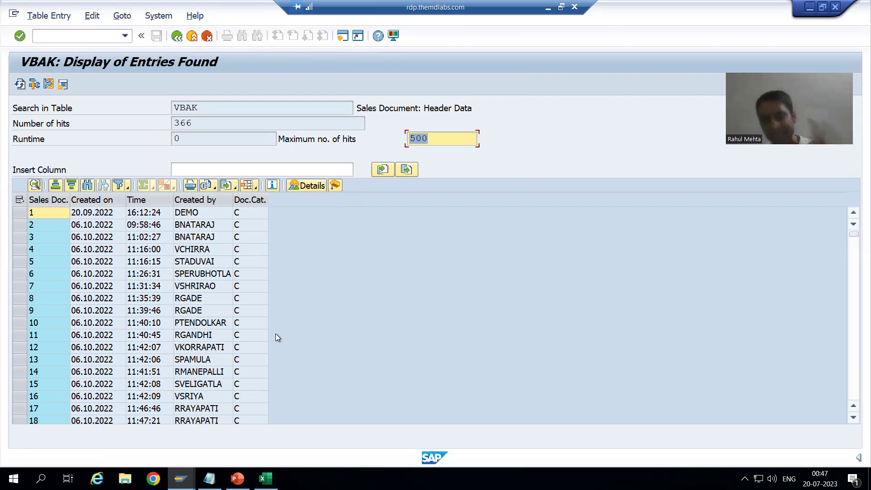
Delete the LAYOUT1 layout in Manage Layouts and save the deletion.
{"action": "left_click", "coordinate": [255, 186]}
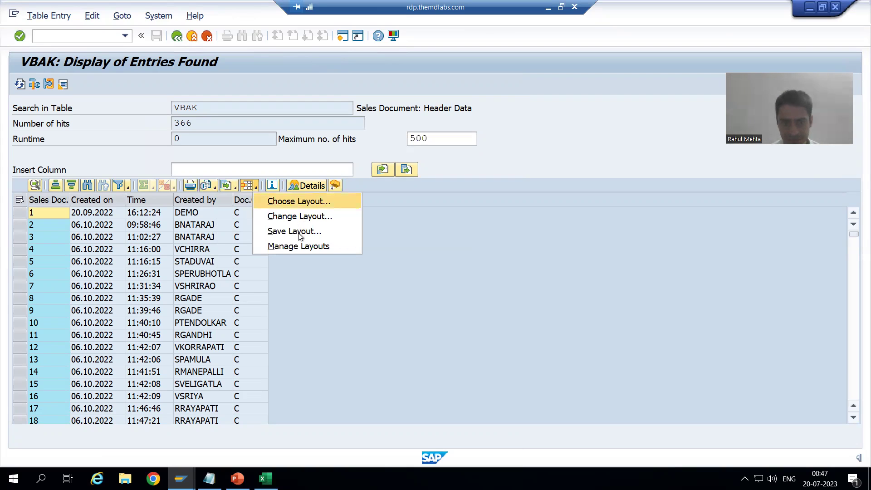
{"action": "left_click", "coordinate": [295, 246]}
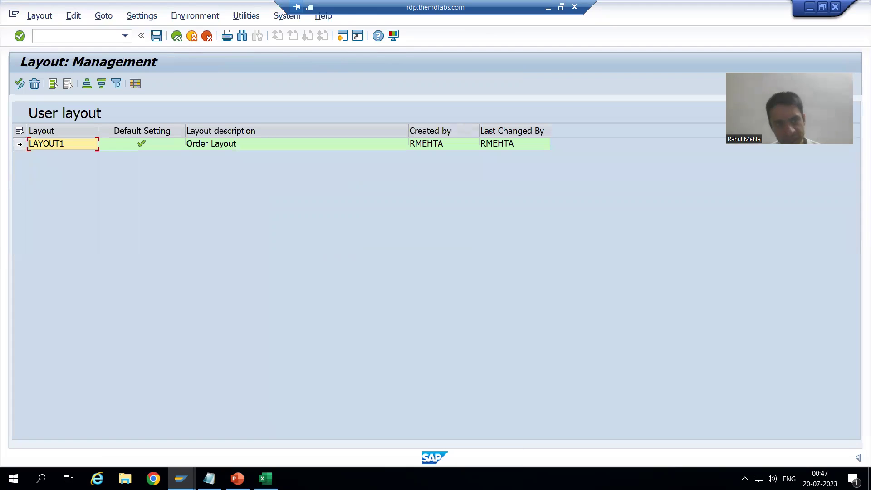
{"action": "left_click", "coordinate": [20, 143]}
{"action": "left_click", "coordinate": [34, 84]}
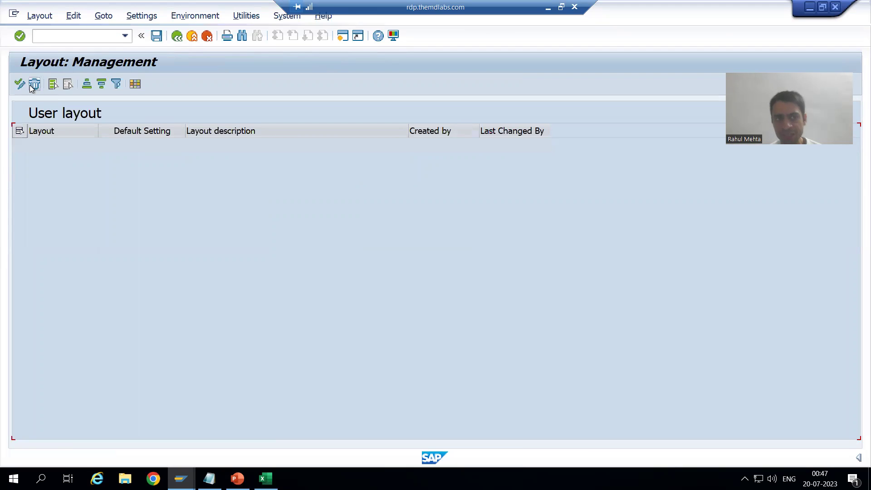
{"action": "left_click", "coordinate": [157, 36]}
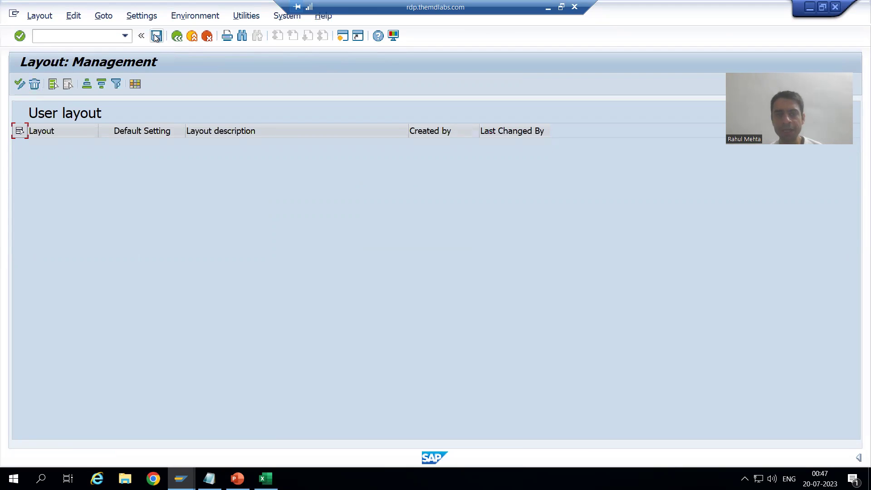
Restart the General Table Display for VBAK with /nse16n.
{"action": "left_click", "coordinate": [103, 36]}
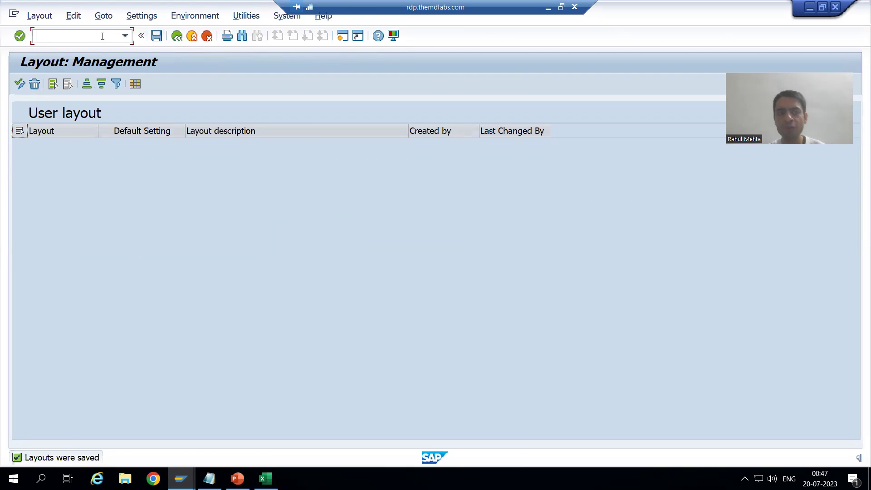
{"action": "type", "text": "/nse16n"}
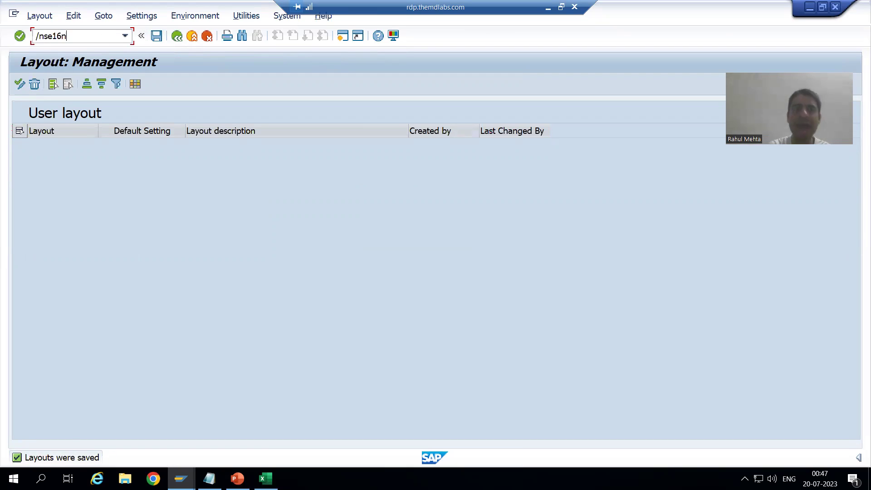
{"action": "key", "text": "Return"}
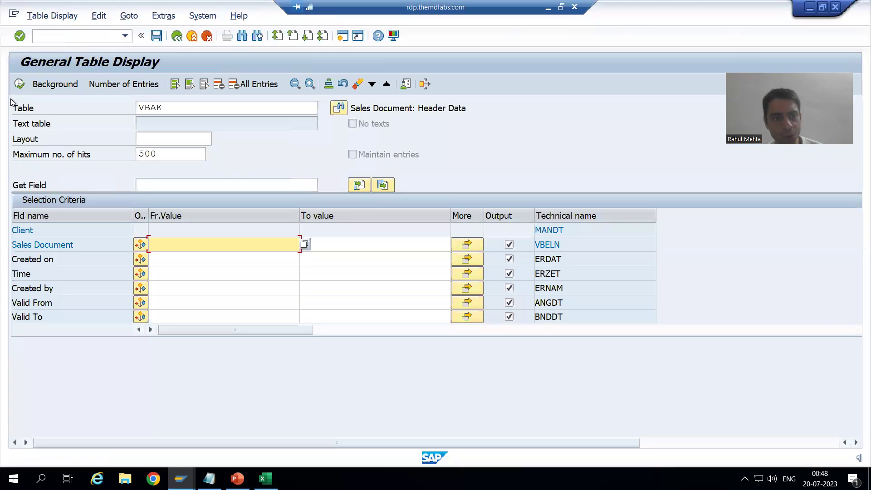
Run the VBAK query without a layout, then navigate back through the ZORDH_28 screens to the VBAK selection screen.
{"action": "left_click", "coordinate": [20, 86]}
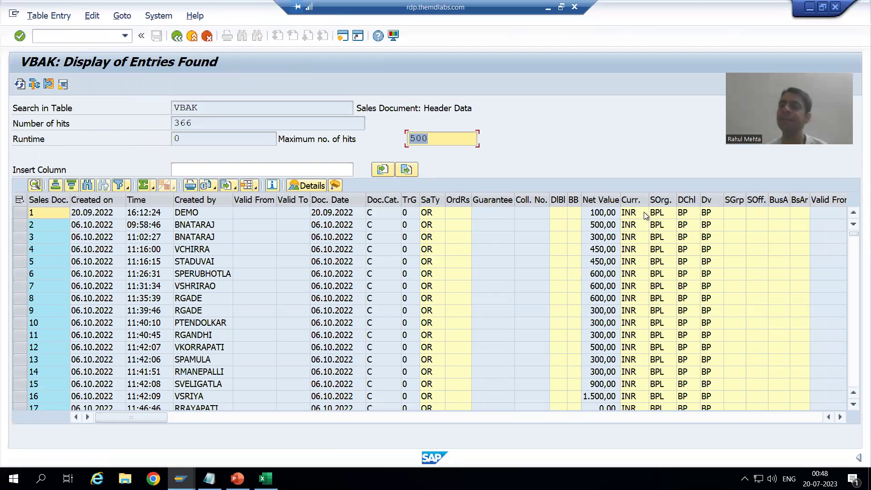
{"action": "left_click", "coordinate": [178, 37]}
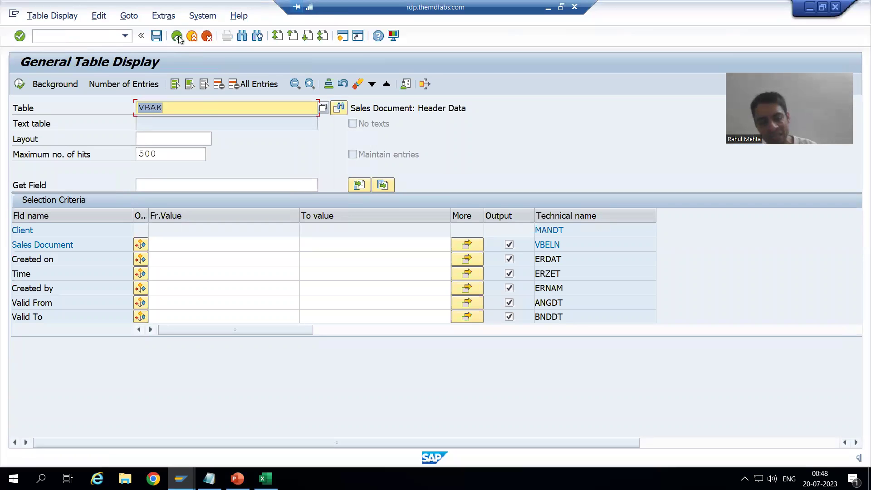
{"action": "left_click", "coordinate": [178, 37]}
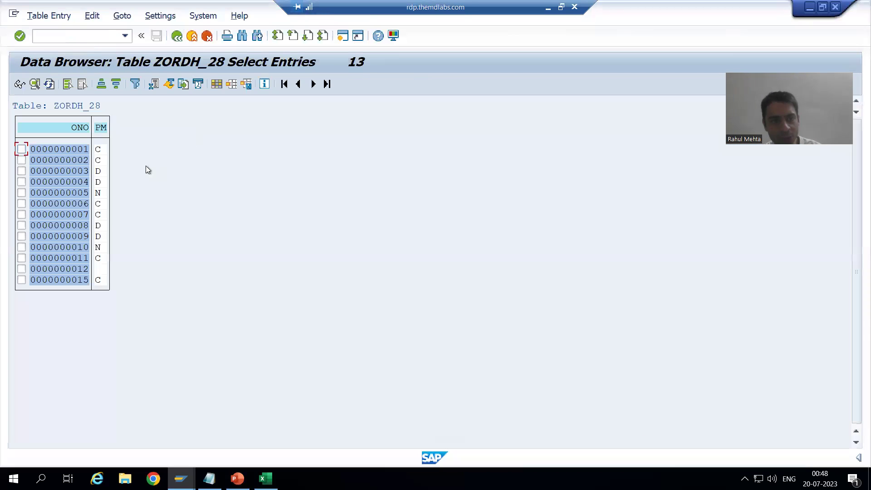
{"action": "left_click", "coordinate": [177, 37]}
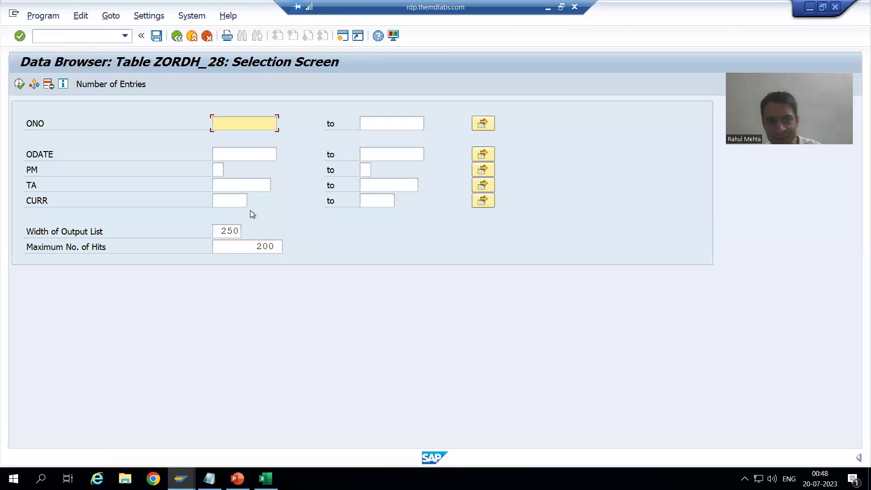
{"action": "left_click", "coordinate": [276, 246]}
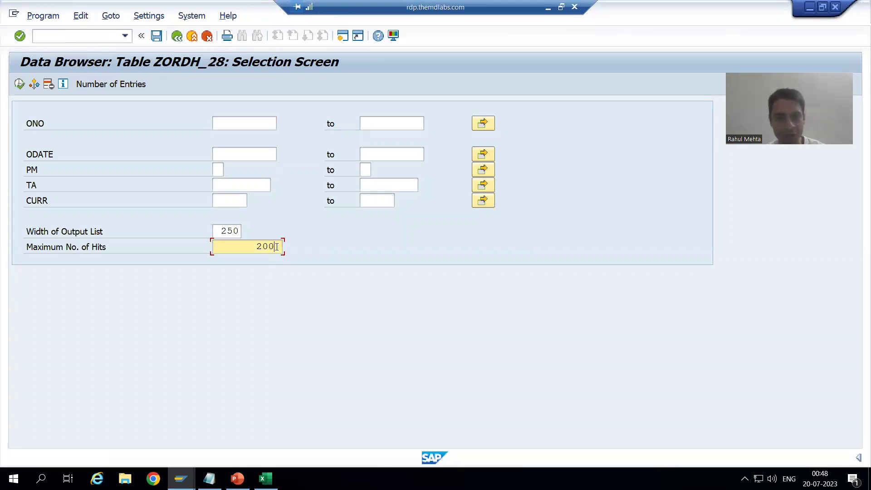
{"action": "left_click", "coordinate": [177, 36]}
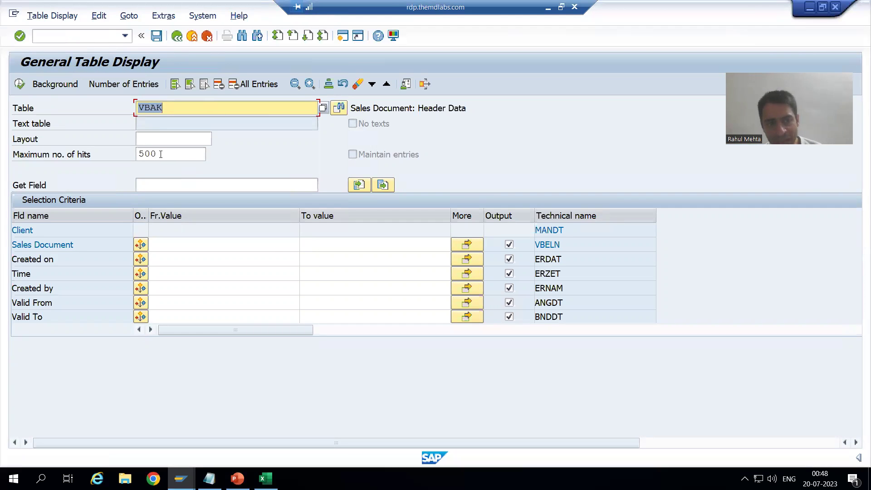
{"action": "left_click", "coordinate": [161, 154]}
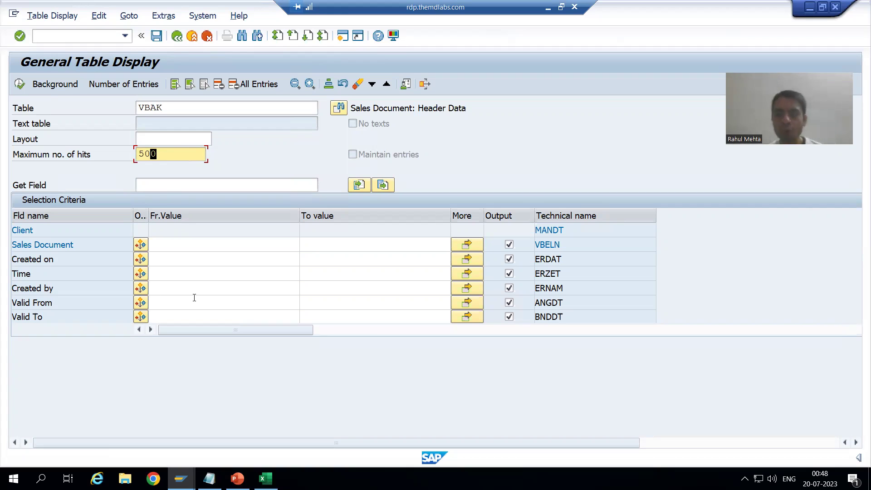
{"action": "left_click", "coordinate": [169, 258]}
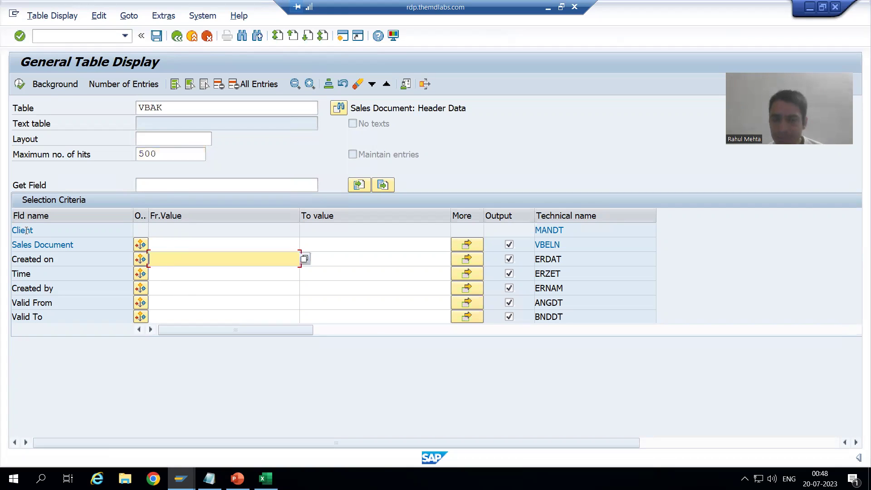
{"action": "left_click", "coordinate": [19, 84]}
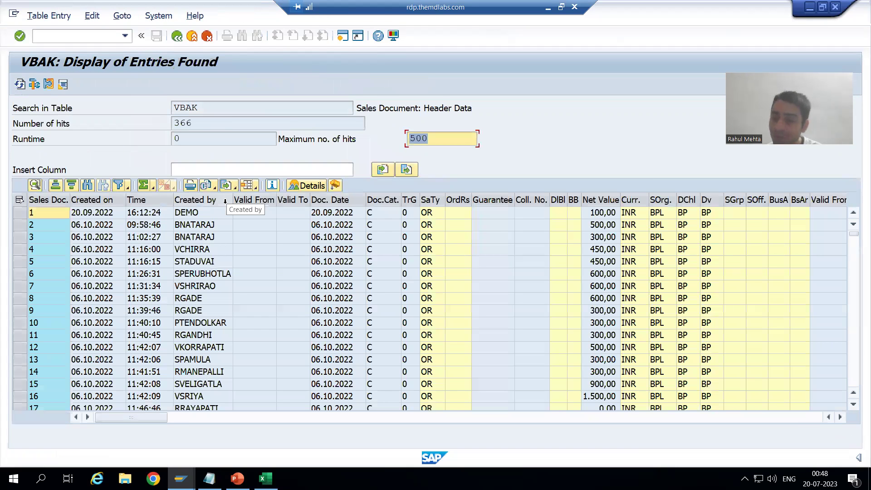
{"action": "left_click", "coordinate": [205, 125]}
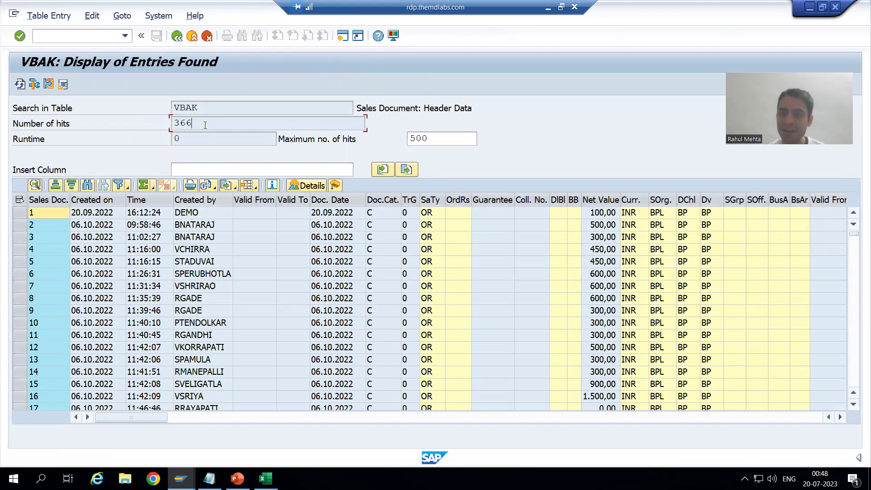
{"action": "left_click_drag", "start_coordinate": [173, 124], "coordinate": [193, 124]}
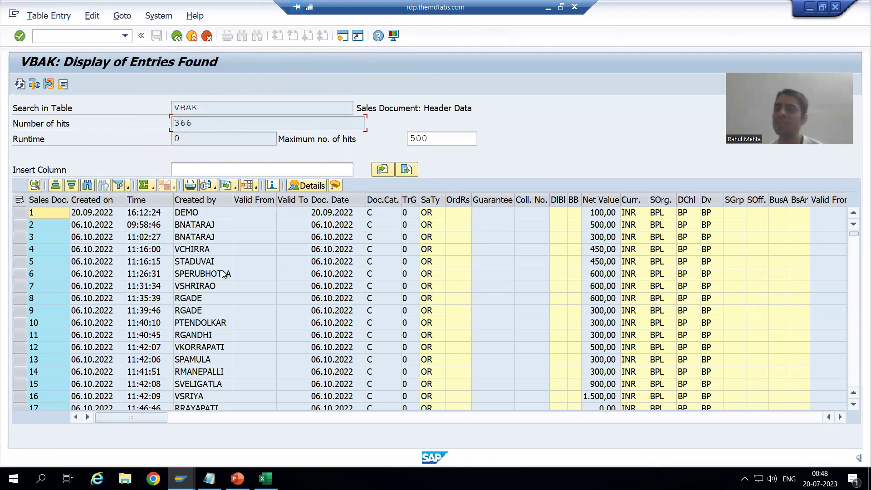
{"action": "left_click", "coordinate": [177, 36]}
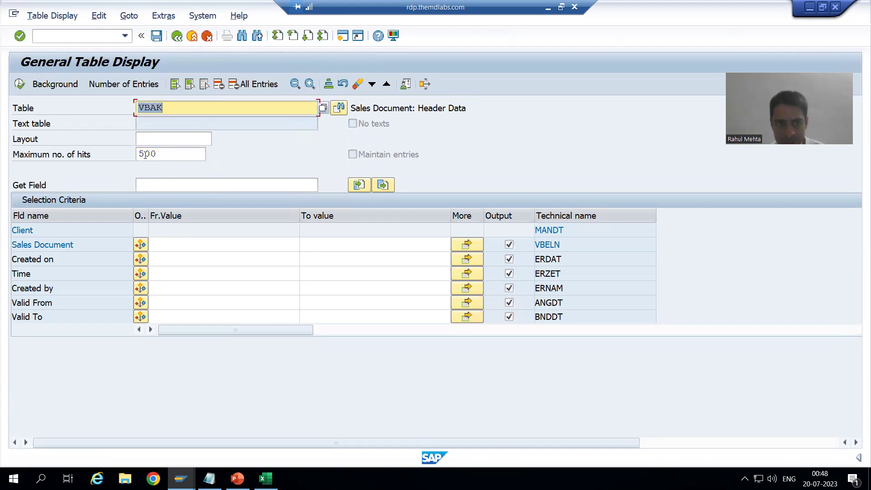
Set maximum hits to 100 and filter Document Category on C.
{"action": "left_click", "coordinate": [146, 154]}
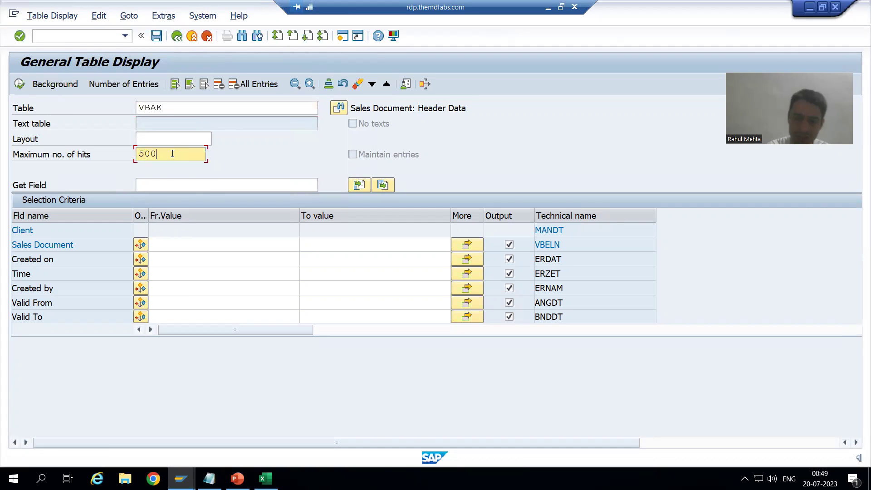
{"action": "key", "text": "BackSpace"}
{"action": "key", "text": "BackSpace"}
{"action": "key", "text": "BackSpace"}
{"action": "type", "text": "100"}
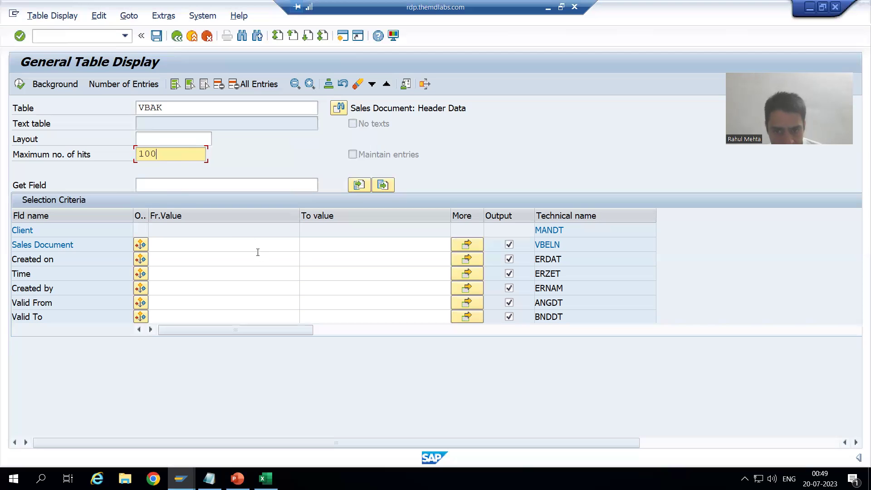
{"action": "scroll", "coordinate": [244, 271], "scroll_direction": "down", "scroll_amount": 1}
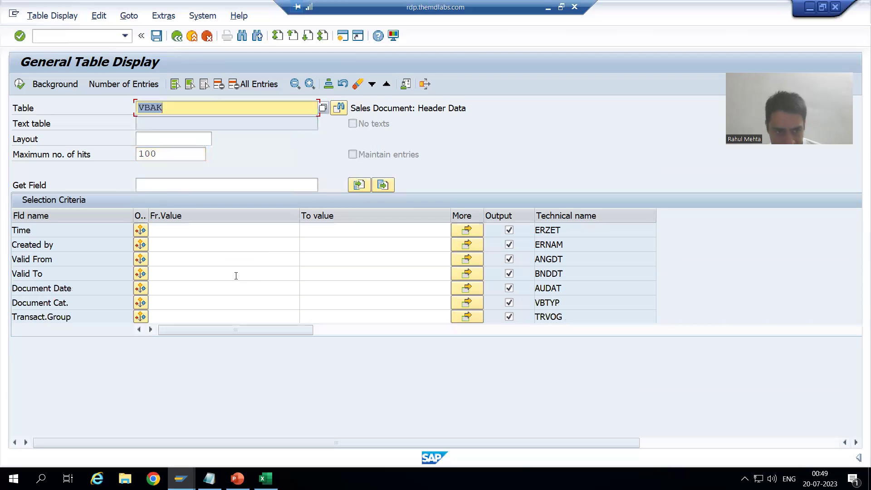
{"action": "left_click", "coordinate": [176, 306]}
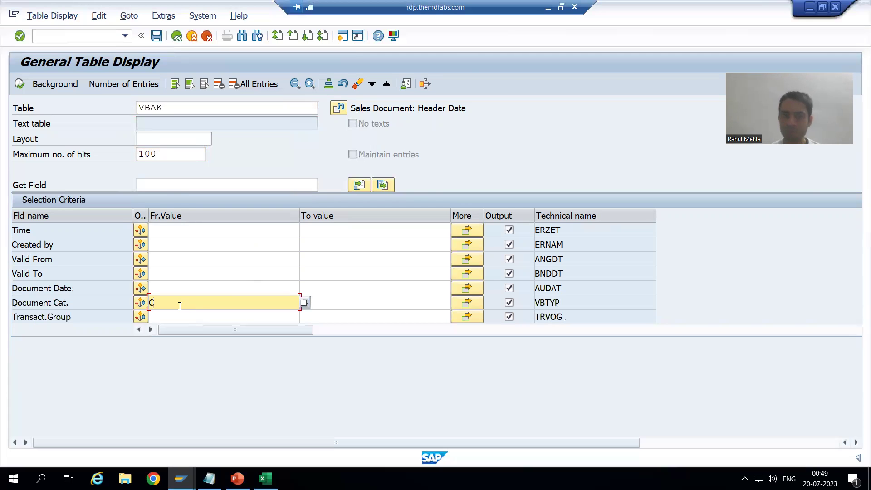
{"action": "scroll", "coordinate": [183, 306], "scroll_direction": "up", "scroll_amount": 1}
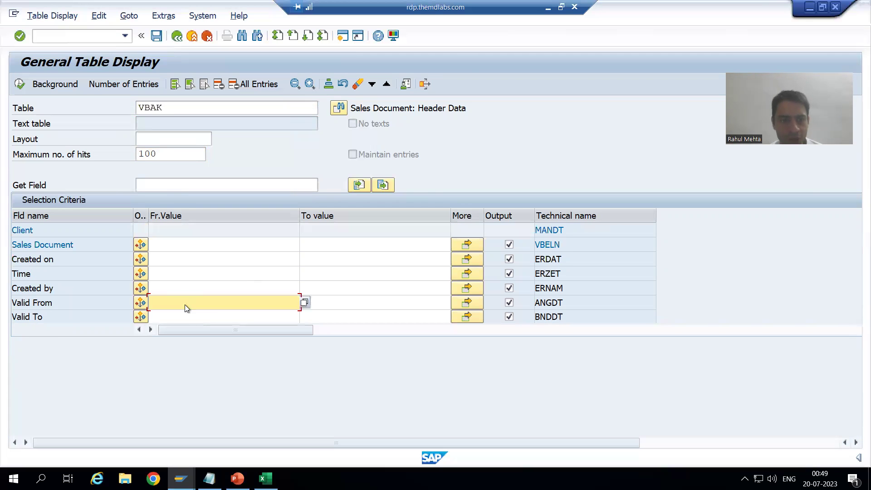
{"action": "scroll", "coordinate": [184, 304], "scroll_direction": "down", "scroll_amount": 1}
{"action": "type", "text": "C"}
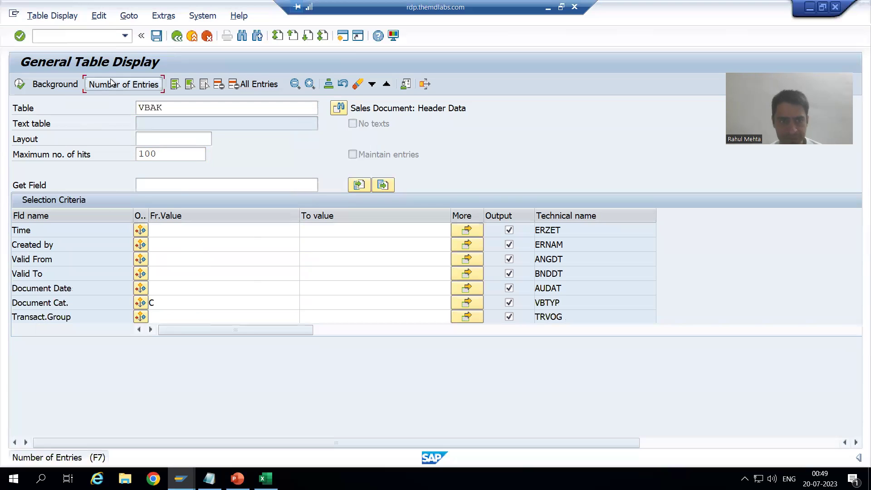
Check the number of matching entries, then execute the query for category C documents.
{"action": "left_click", "coordinate": [111, 83]}
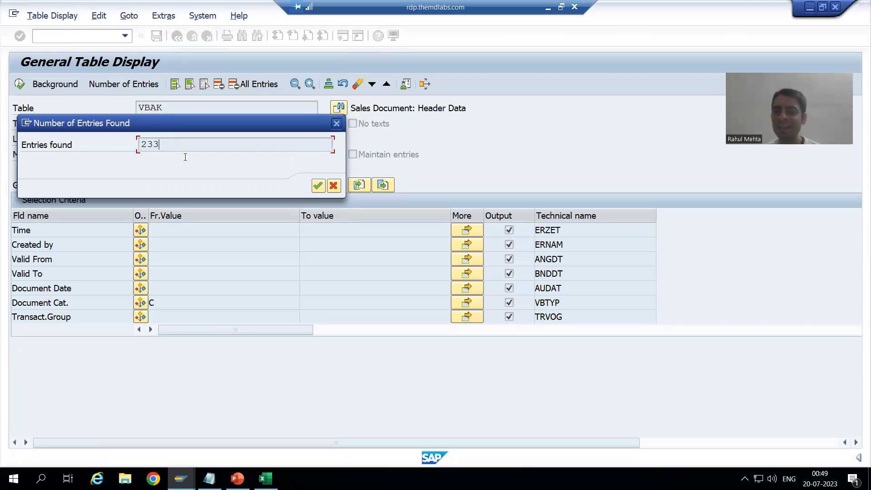
{"action": "left_click", "coordinate": [324, 187]}
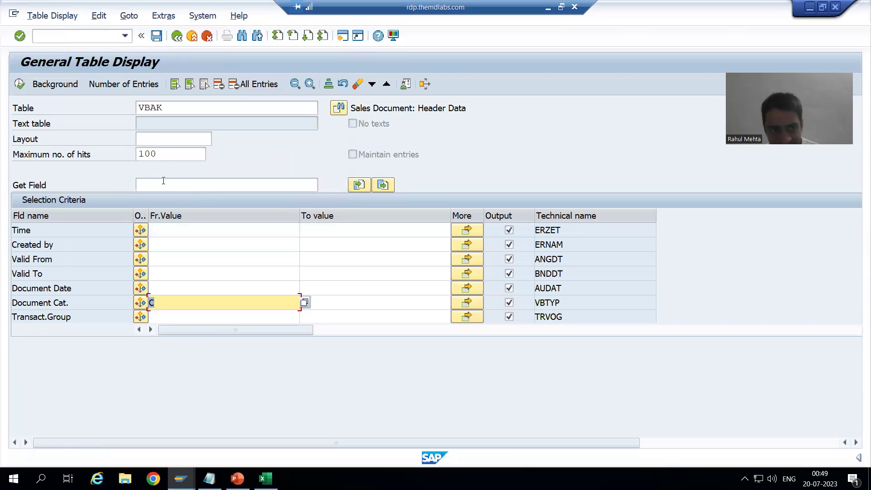
{"action": "left_click", "coordinate": [171, 156]}
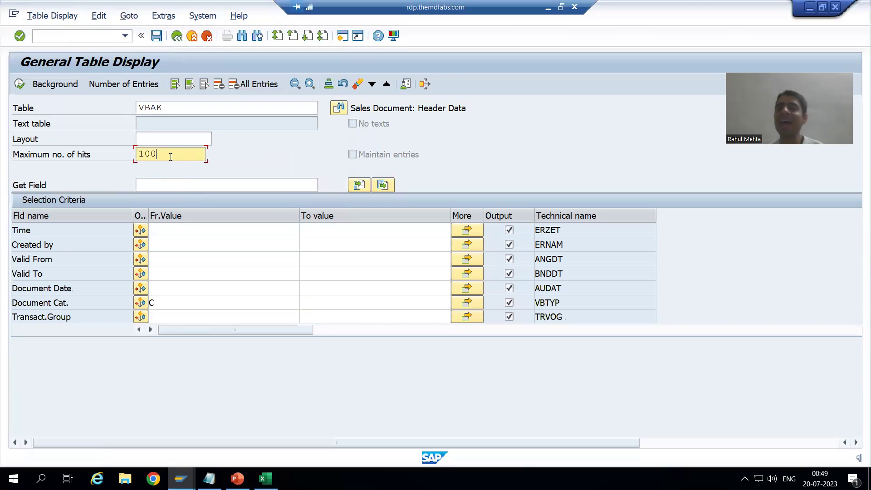
{"action": "left_click", "coordinate": [18, 85]}
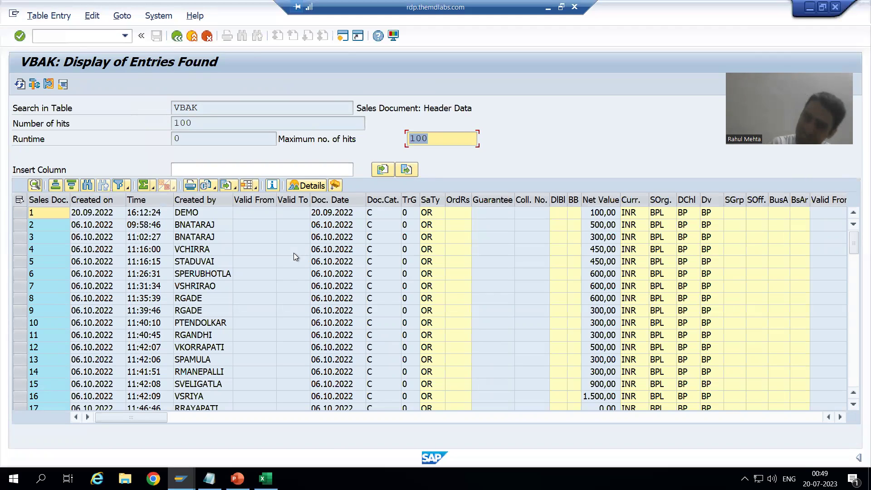
Raise the hit limit to 300 and refresh, showing 233 category C headers, then go back.
{"action": "key", "text": "BackSpace"}
{"action": "type", "text": "300"}
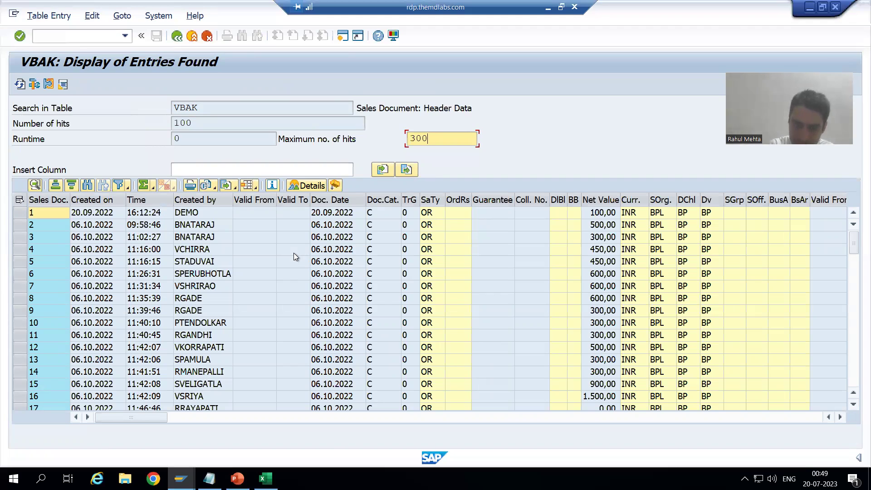
{"action": "key", "text": "Return"}
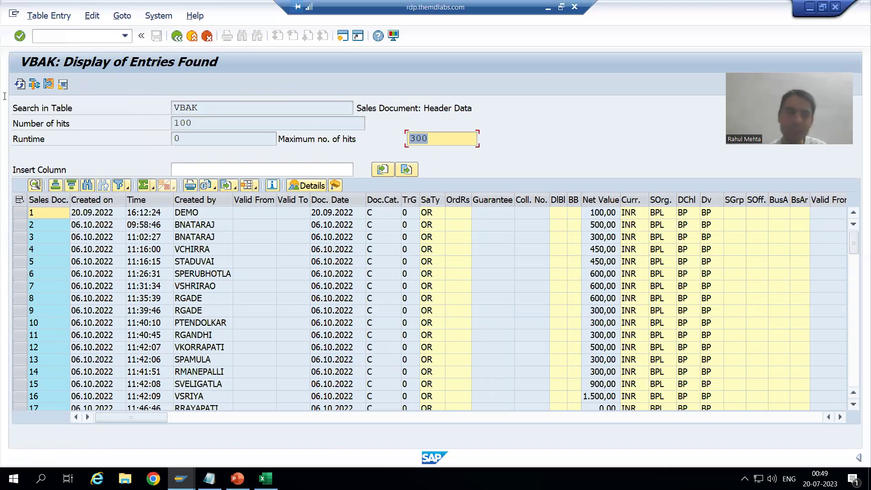
{"action": "left_click", "coordinate": [19, 84]}
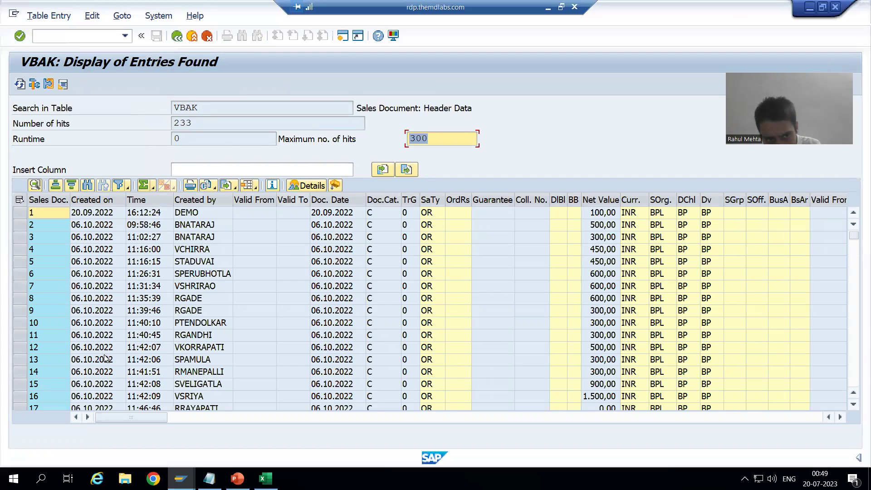
{"action": "left_click", "coordinate": [208, 127]}
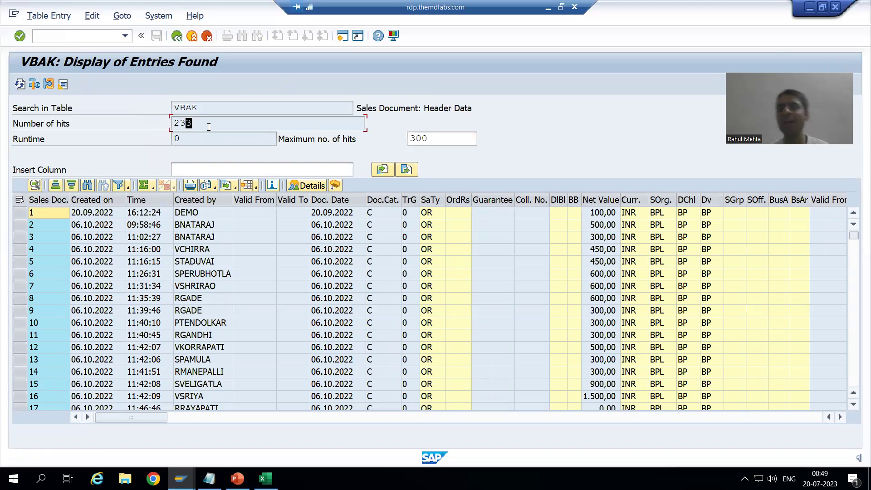
{"action": "left_click", "coordinate": [177, 37]}
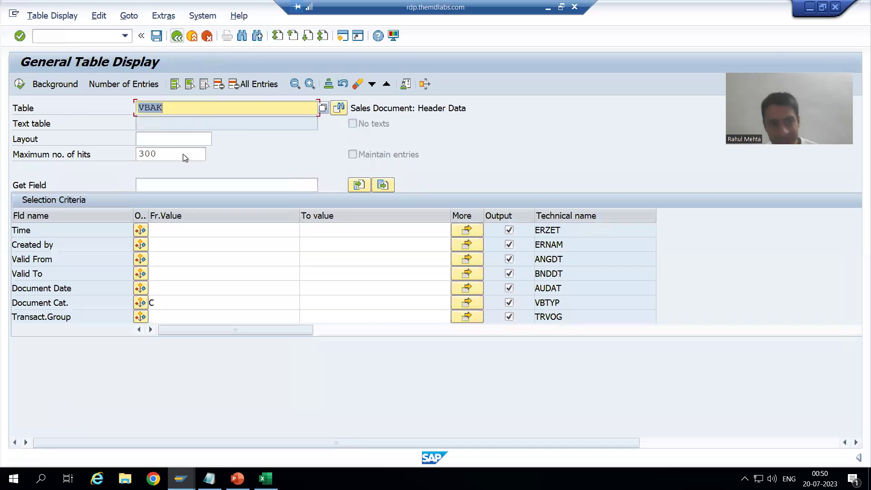
Start entering a /nse transaction code in the command field.
{"action": "left_click", "coordinate": [176, 152]}
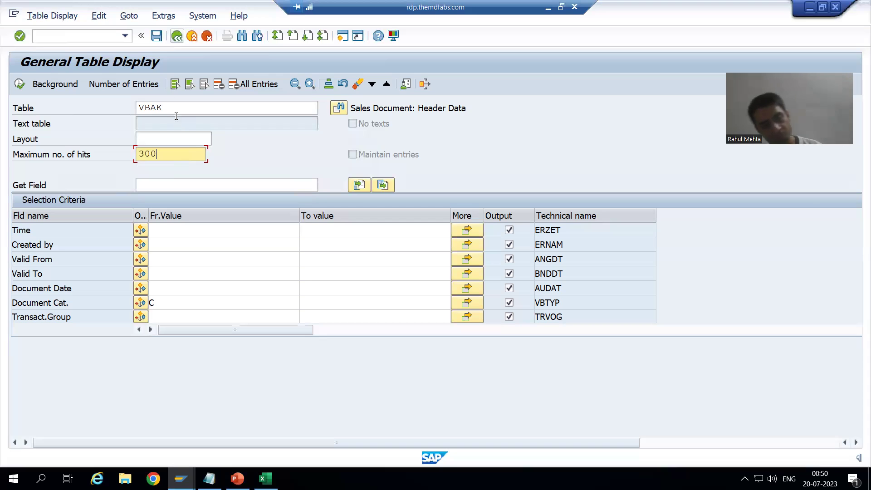
{"action": "left_click", "coordinate": [83, 36]}
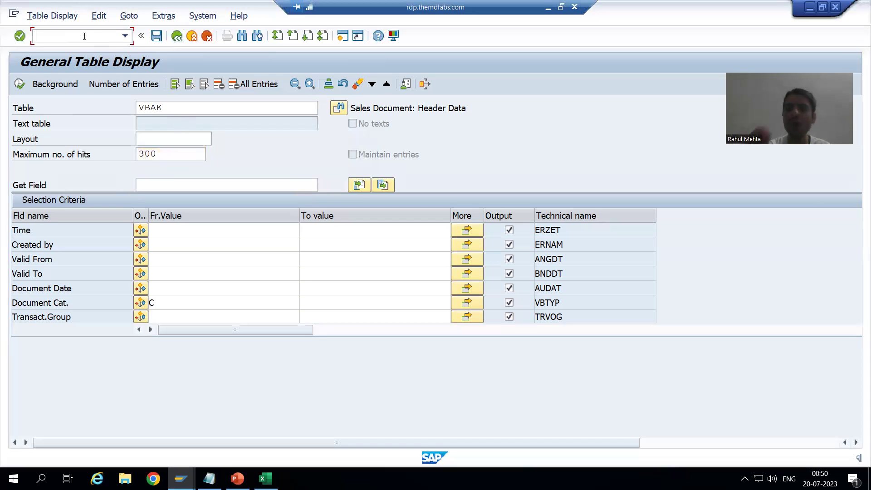
{"action": "type", "text": "/nse"}
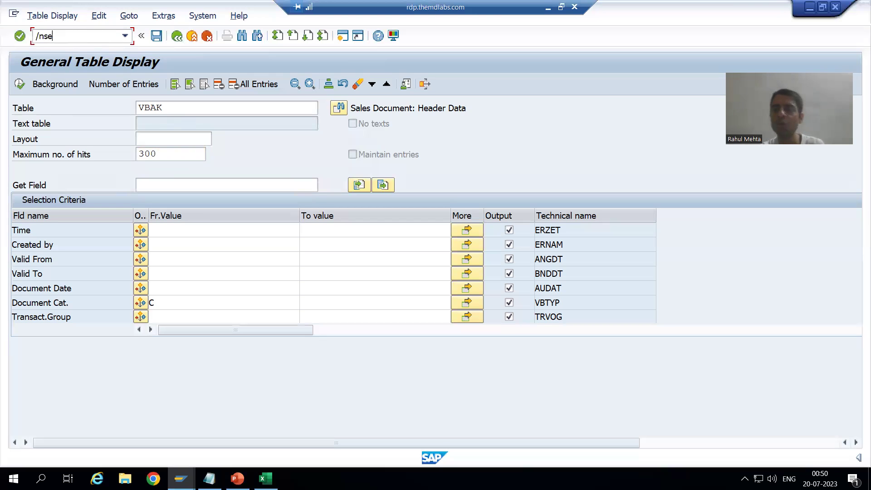
{"action": "type", "text": "11"}
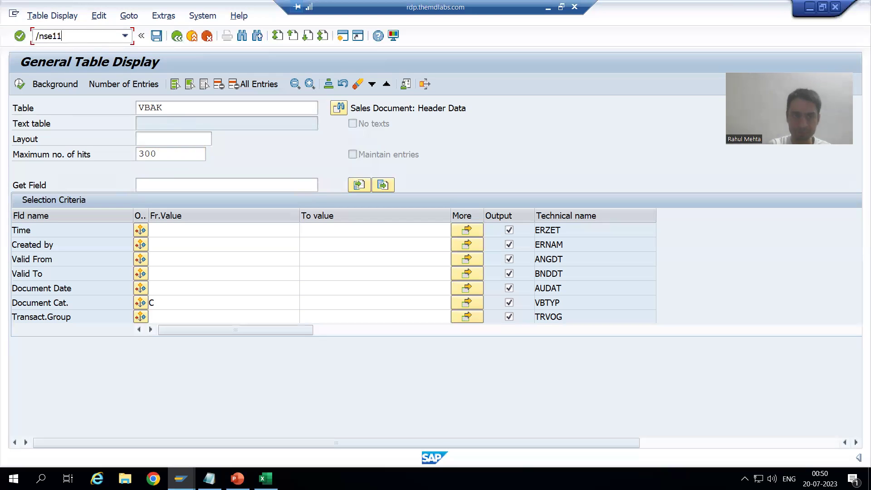
Restart the table display with /nse16n, keeping table VBAK.
{"action": "key", "text": "BackSpace"}
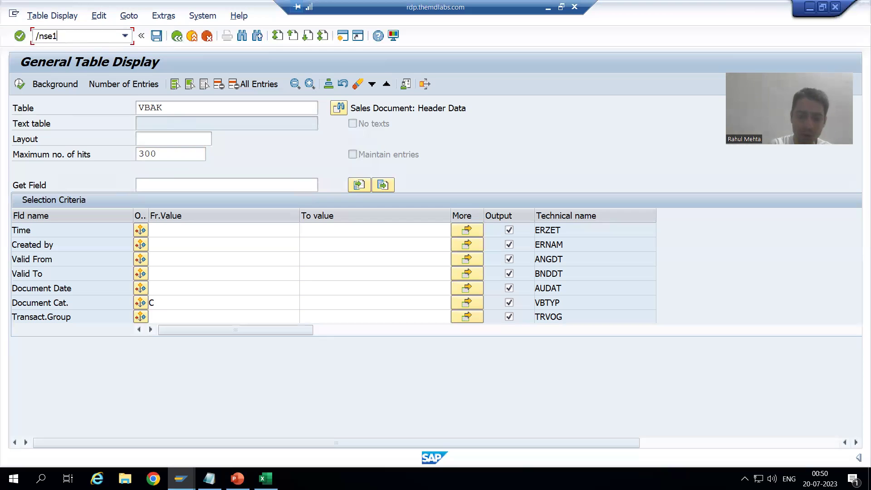
{"action": "type", "text": "6n"}
{"action": "key", "text": "Return"}
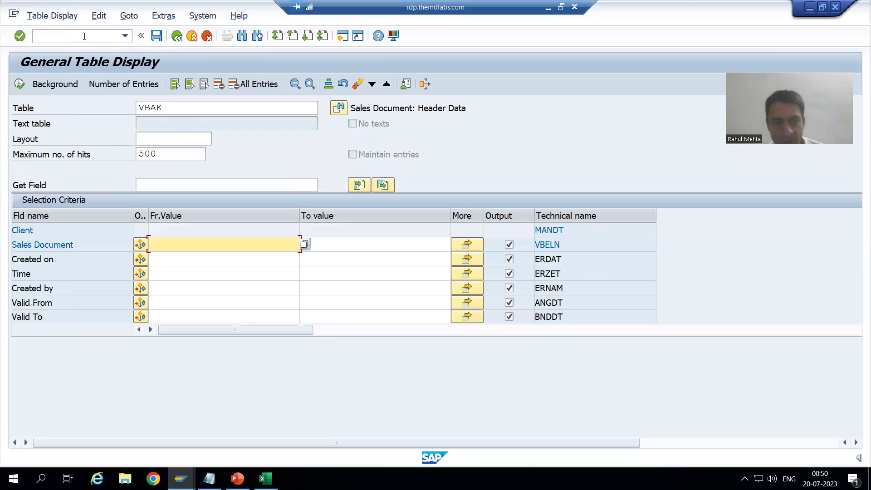
{"action": "left_click", "coordinate": [177, 109]}
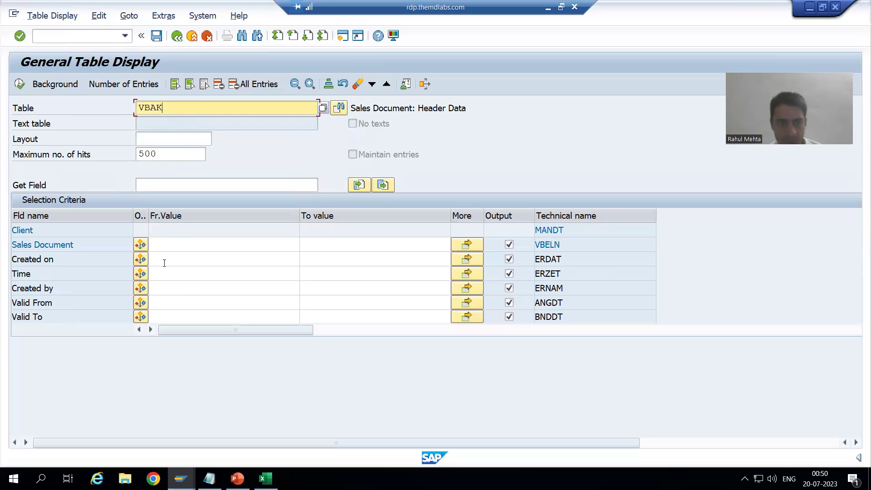
Limit Sales Document to the range 1 to 100 and run the query.
{"action": "left_click", "coordinate": [167, 247]}
{"action": "type", "text": "1"}
{"action": "key", "text": "Tab"}
{"action": "type", "text": "100"}
{"action": "key", "text": "Return"}
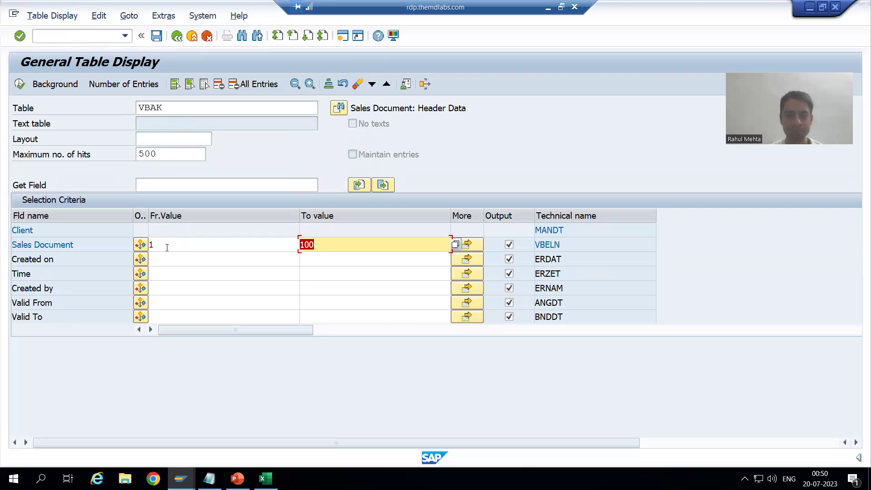
{"action": "left_click", "coordinate": [19, 87]}
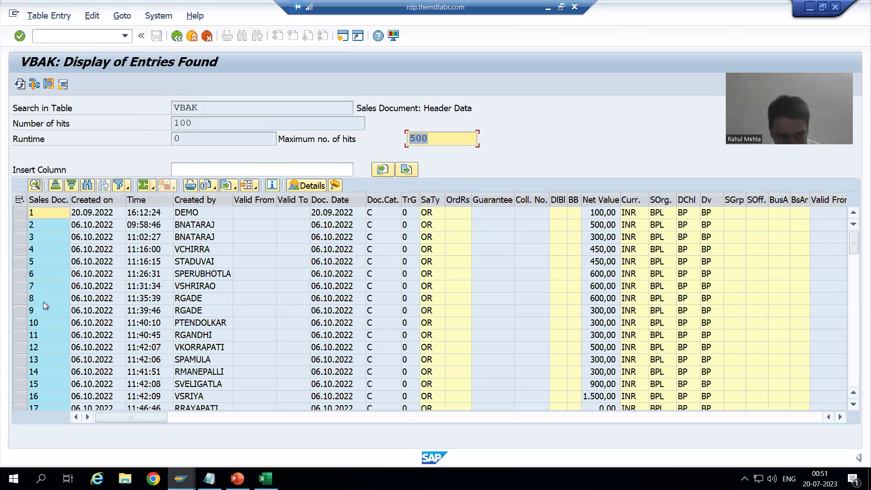
Select the Sales Doc. column from row 1 down to document 100 and copy it.
{"action": "scroll", "coordinate": [42, 302], "scroll_direction": "down", "scroll_amount": 1}
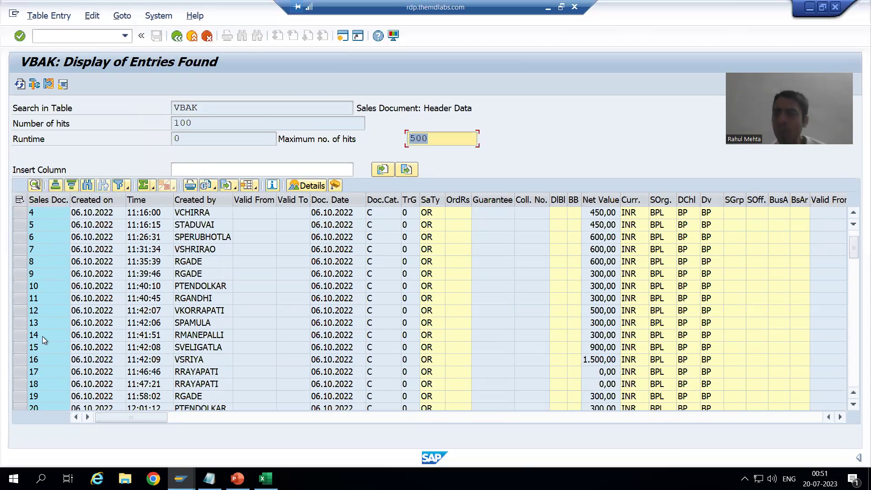
{"action": "scroll", "coordinate": [47, 335], "scroll_direction": "up", "scroll_amount": 1}
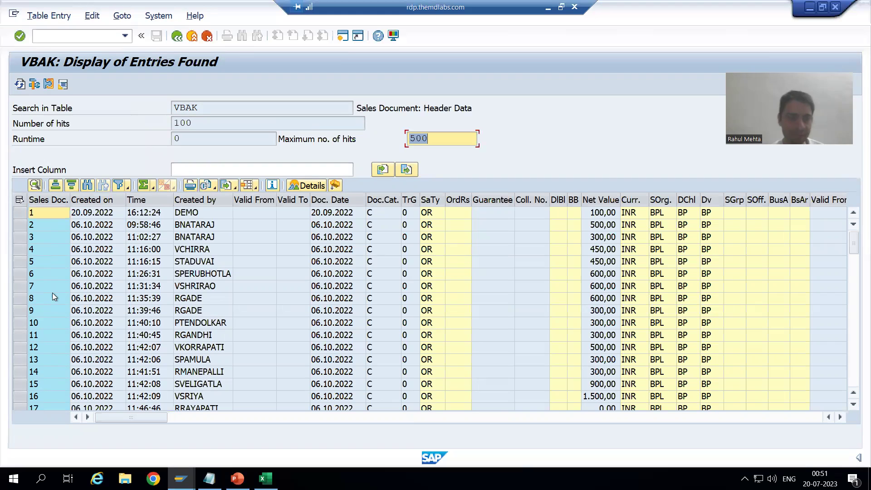
{"action": "left_click", "coordinate": [50, 213]}
{"action": "left_click_drag", "start_coordinate": [50, 339], "coordinate": [50, 454]}
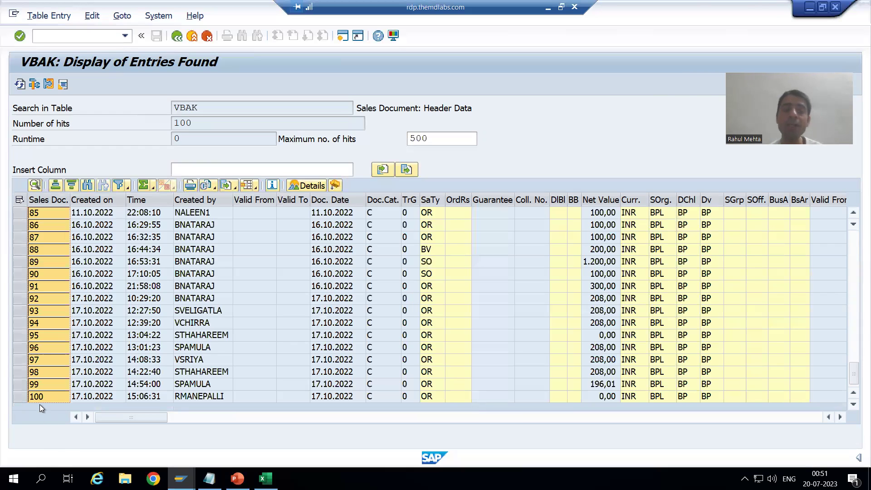
{"action": "key", "text": "ctrl+c"}
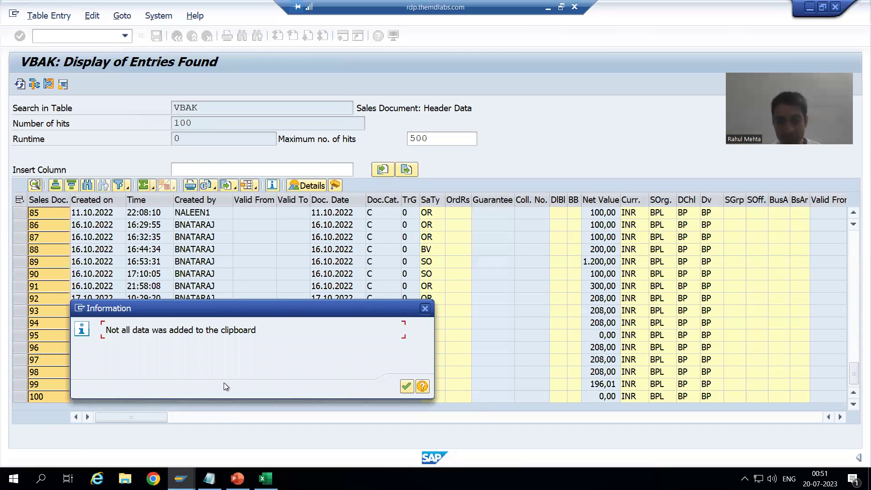
Dismiss the clipboard notice and export the list to the XLSX spreadsheet EXPORT_3.
{"action": "left_click", "coordinate": [407, 386]}
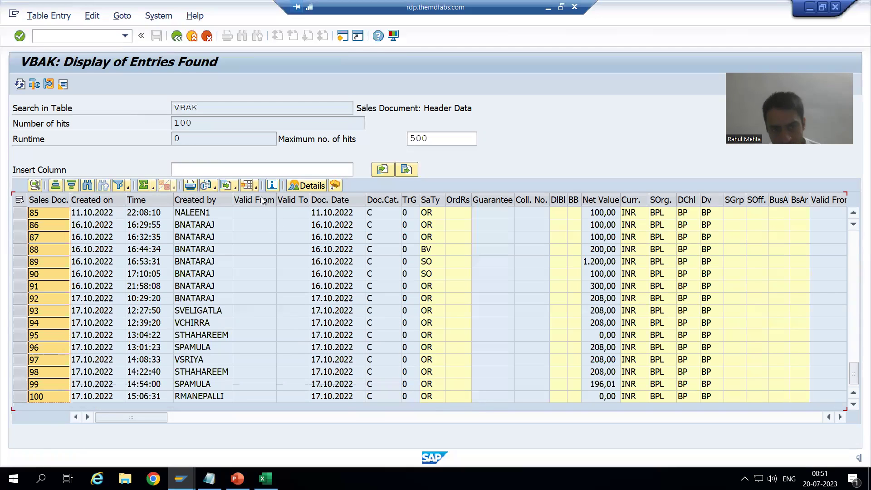
{"action": "left_click", "coordinate": [236, 185]}
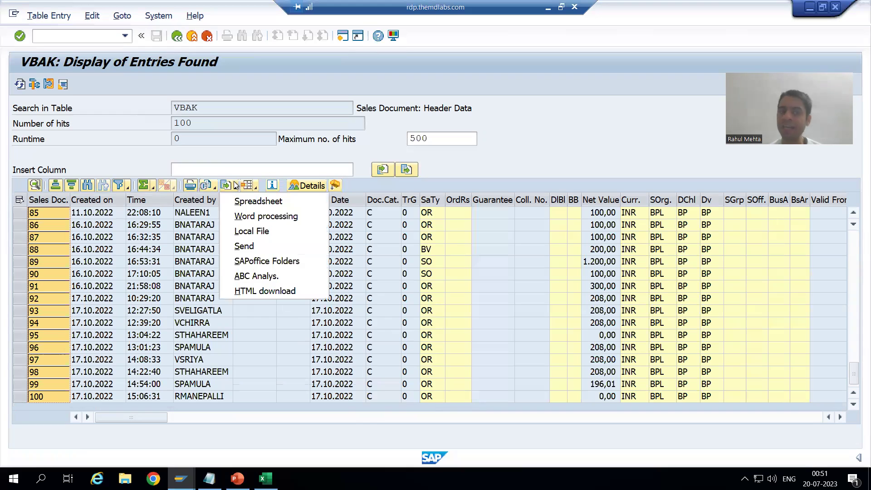
{"action": "left_click", "coordinate": [254, 199]}
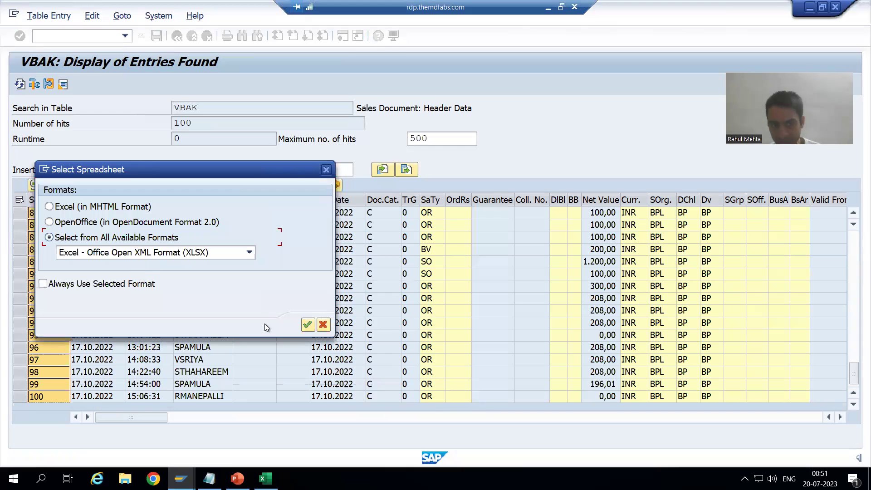
{"action": "left_click", "coordinate": [308, 325]}
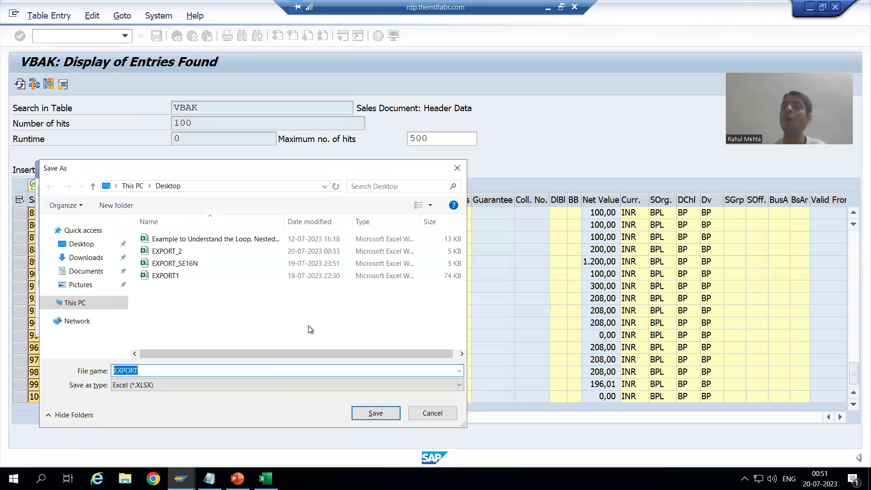
{"action": "left_click", "coordinate": [160, 375]}
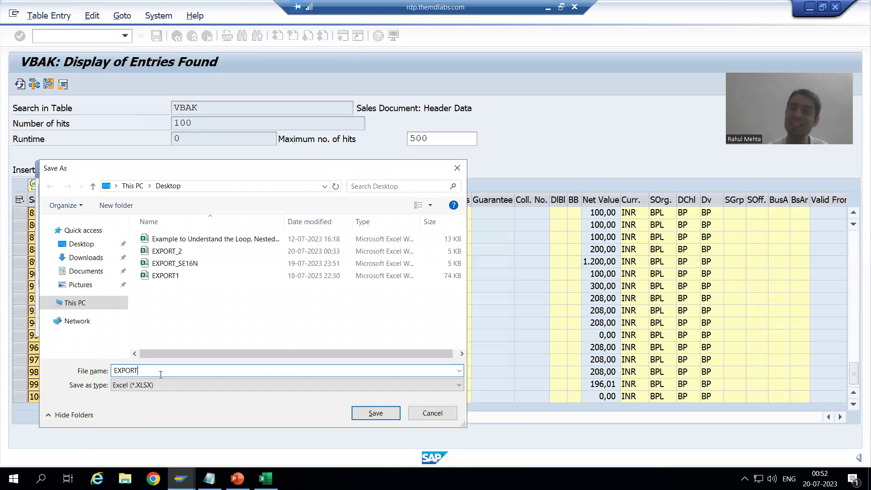
{"action": "type", "text": "_3"}
{"action": "key", "text": "Return"}
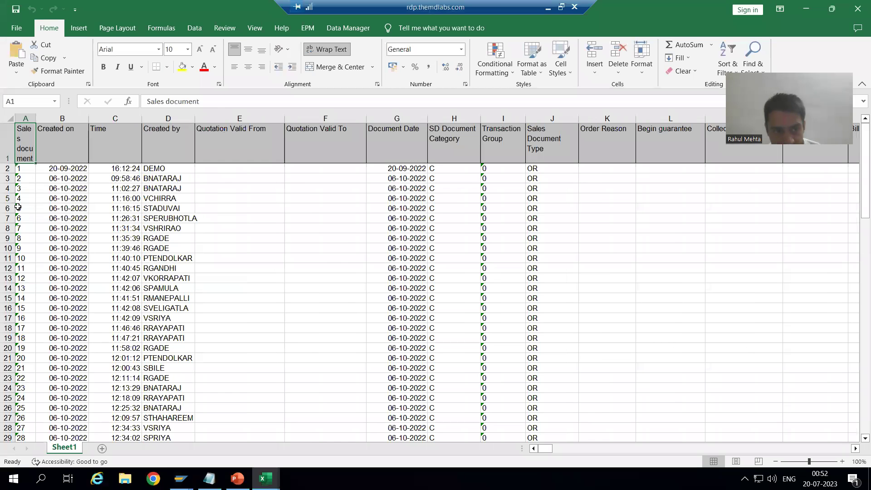
Copy the 100 sales document numbers in cells A2:A101 of the exported sheet.
{"action": "left_click", "coordinate": [27, 170]}
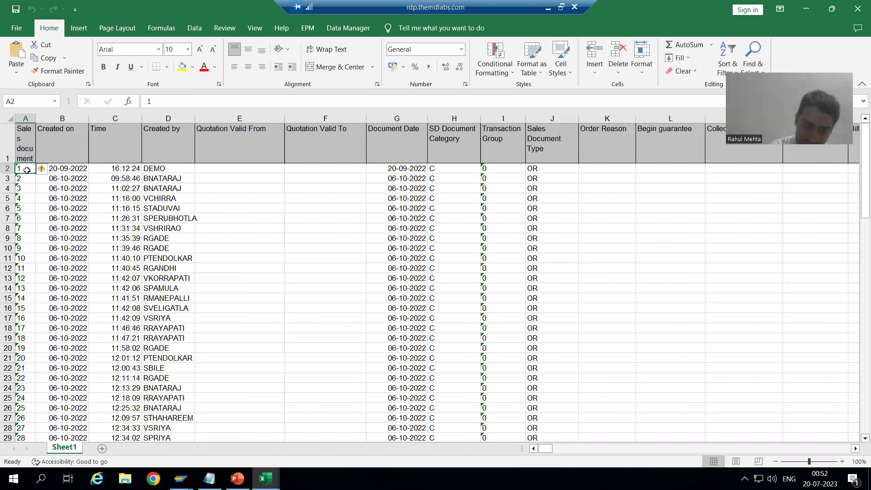
{"action": "key", "text": "ctrl+shift+Down"}
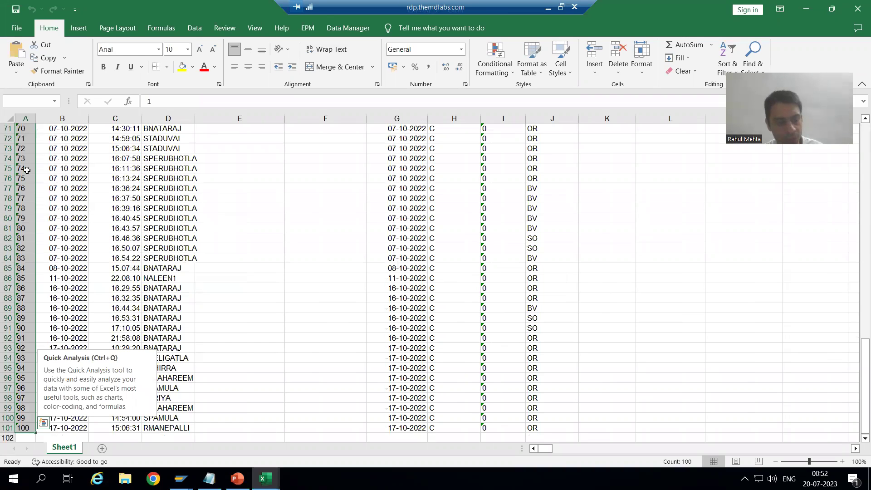
{"action": "key", "text": "ctrl+c"}
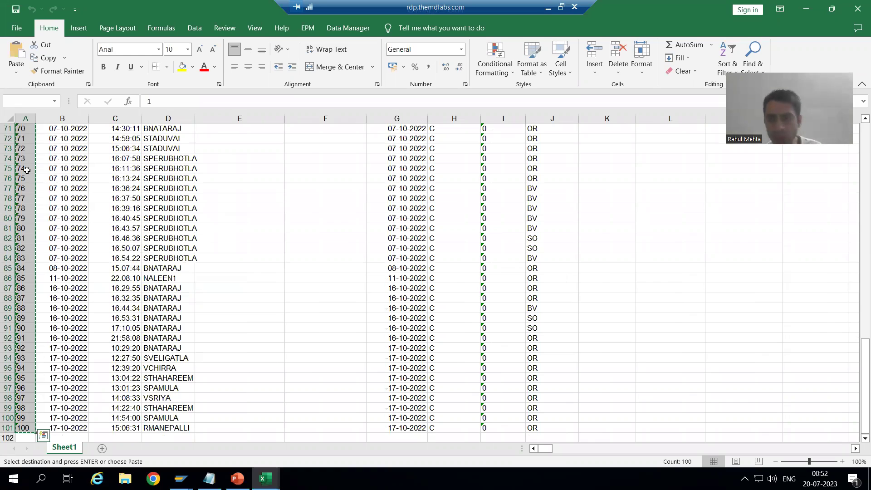
{"action": "key", "text": "ctrl+Tab"}
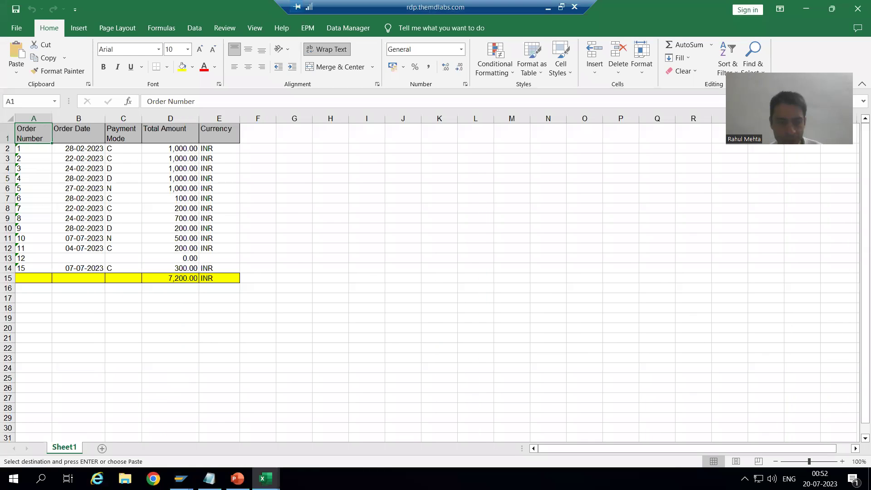
From the VBAK results window, enter /ose16n to start a new table display session.
{"action": "mouse_move", "coordinate": [180, 479]}
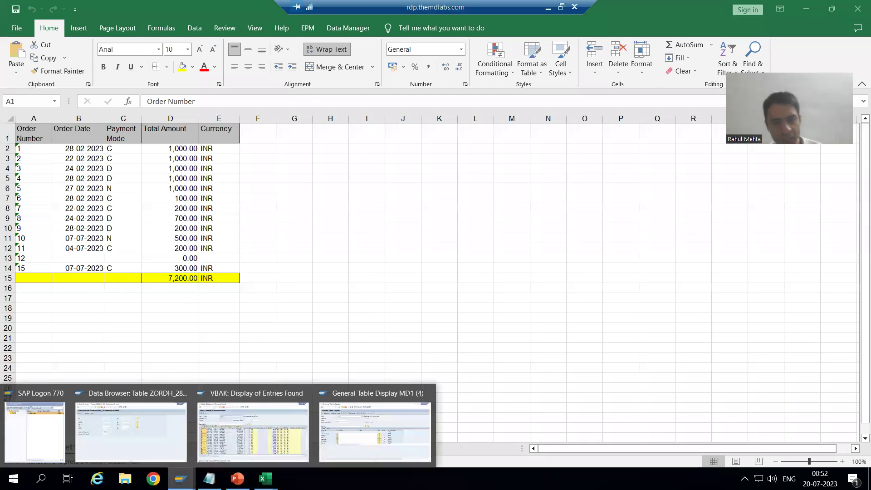
{"action": "left_click", "coordinate": [250, 443]}
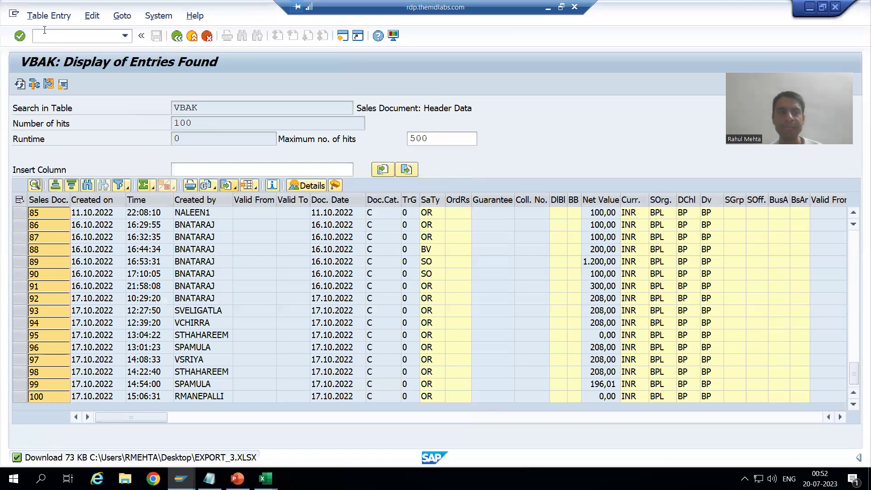
{"action": "type", "text": "/ose"}
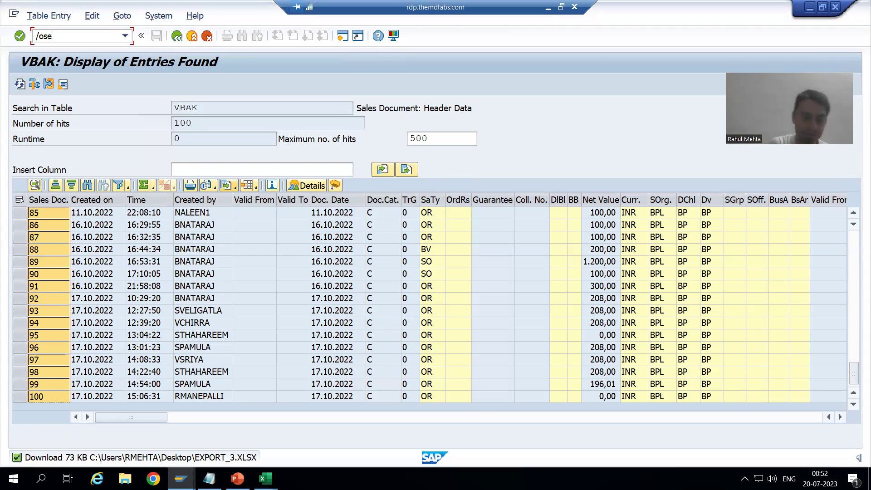
{"action": "type", "text": "16n"}
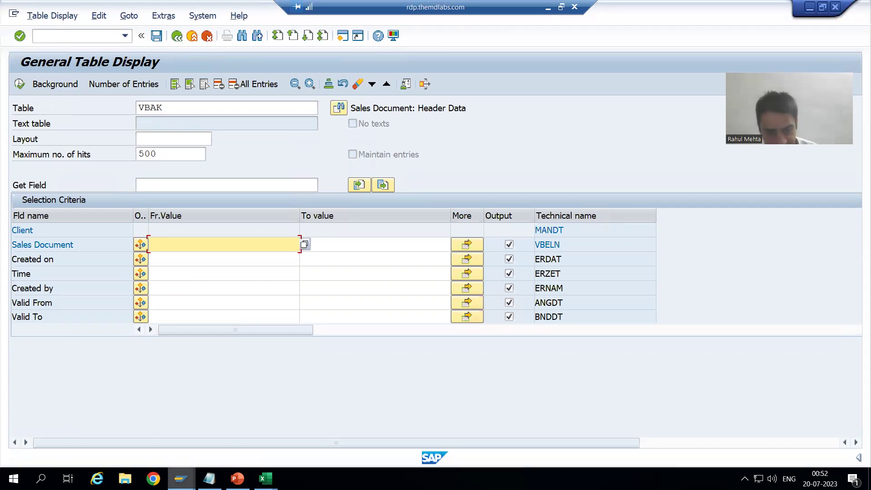
In the ZORDH_28 window, run /nse1 to reach the VBAK Data Browser screen.
{"action": "mouse_move", "coordinate": [181, 478]}
{"action": "left_click", "coordinate": [145, 435]}
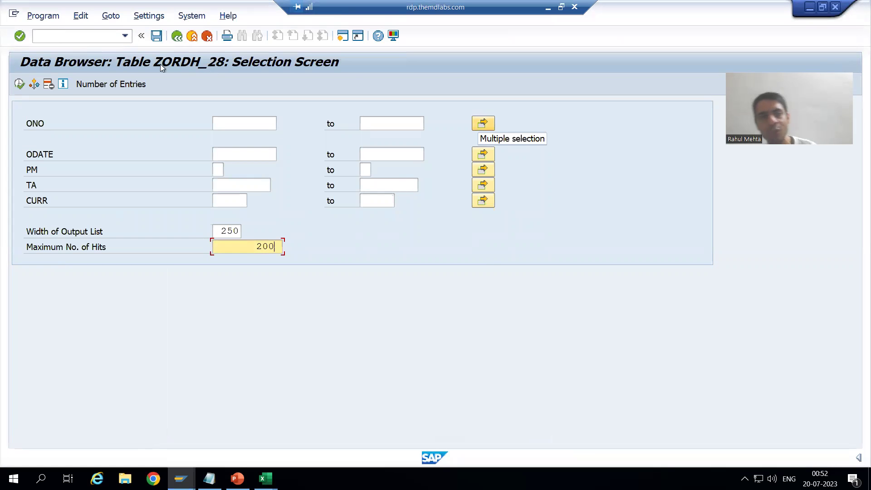
{"action": "left_click", "coordinate": [70, 34]}
{"action": "type", "text": "/nse16"}
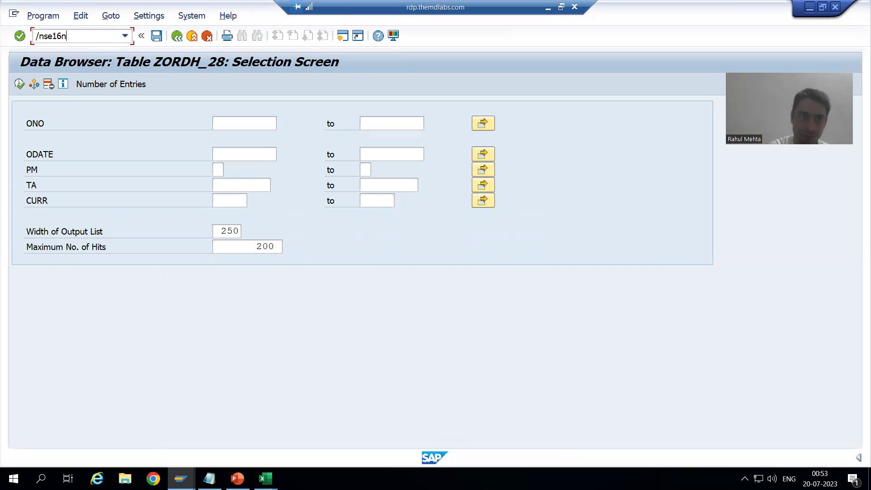
{"action": "key", "text": "Return"}
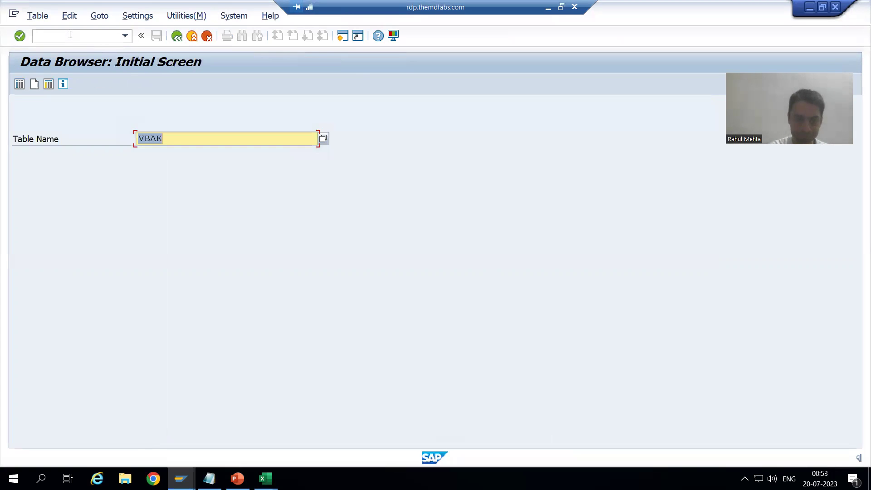
{"action": "key", "text": "Return"}
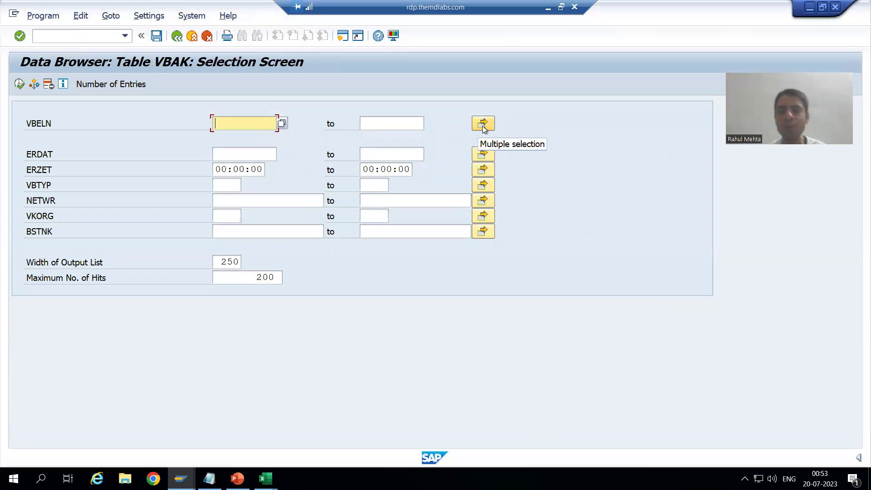
In the General Table Display, change the table from VBAK to VBAP.
{"action": "key", "text": "alt+Tab"}
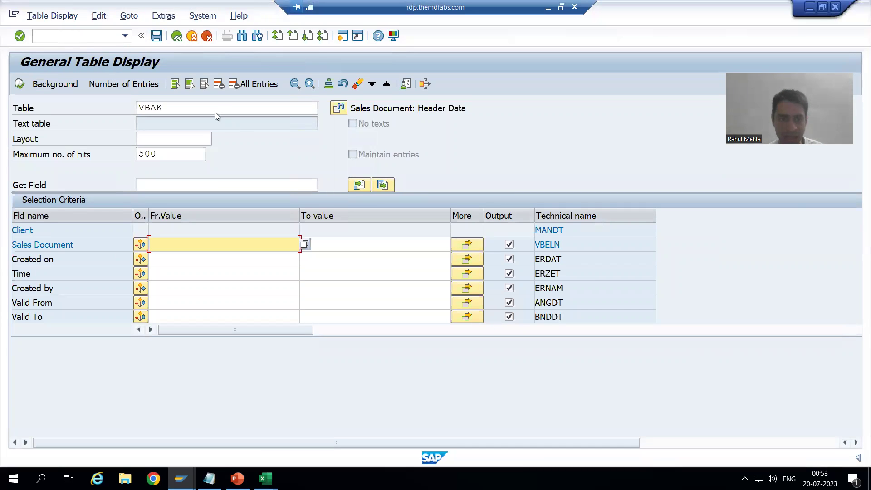
{"action": "left_click", "coordinate": [209, 109]}
{"action": "key", "text": "BackSpace"}
{"action": "type", "text": "P"}
{"action": "key", "text": "Return"}
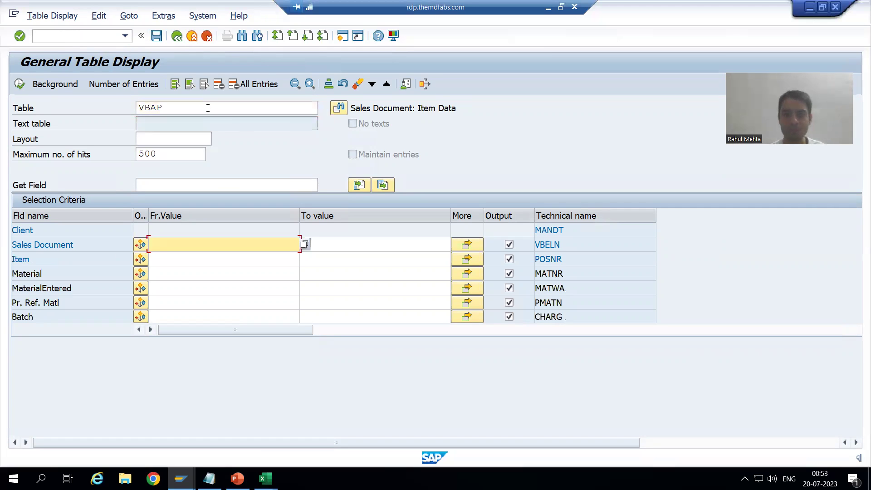
Upload the 100 copied document numbers into the Sales Document multiple selection and apply them.
{"action": "left_click", "coordinate": [467, 246]}
{"action": "left_click", "coordinate": [467, 246]}
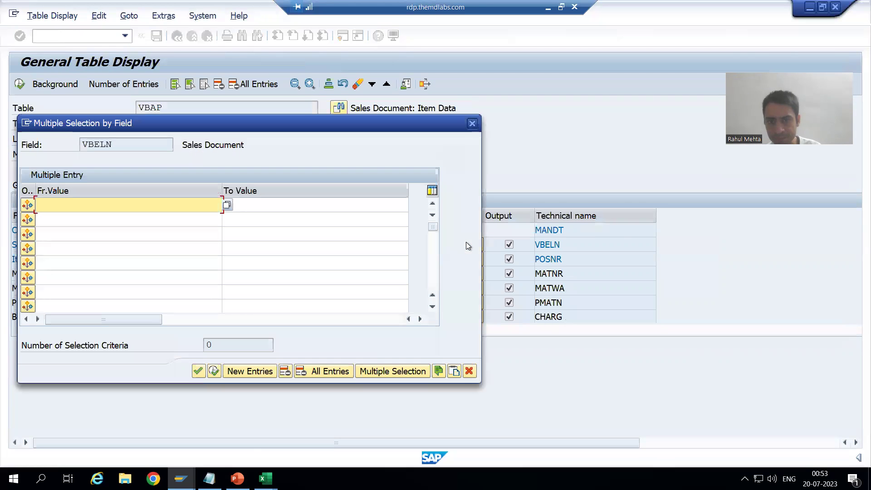
{"action": "left_click", "coordinate": [454, 371]}
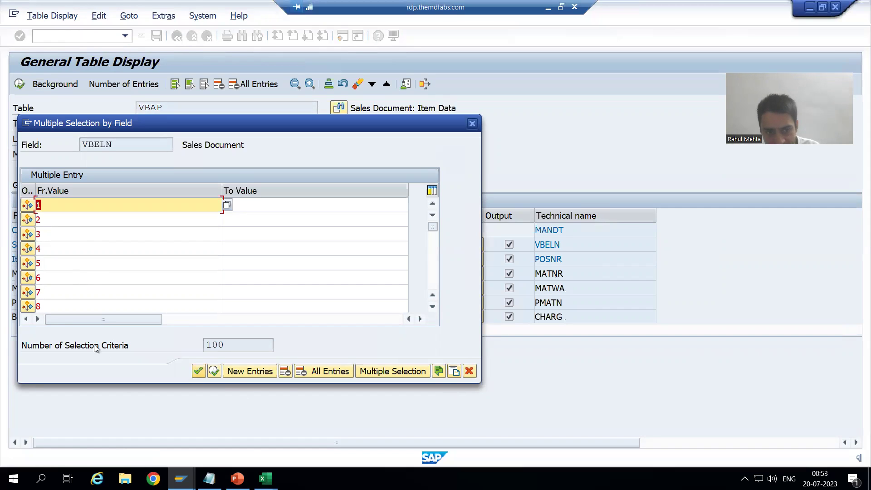
{"action": "left_click", "coordinate": [244, 345]}
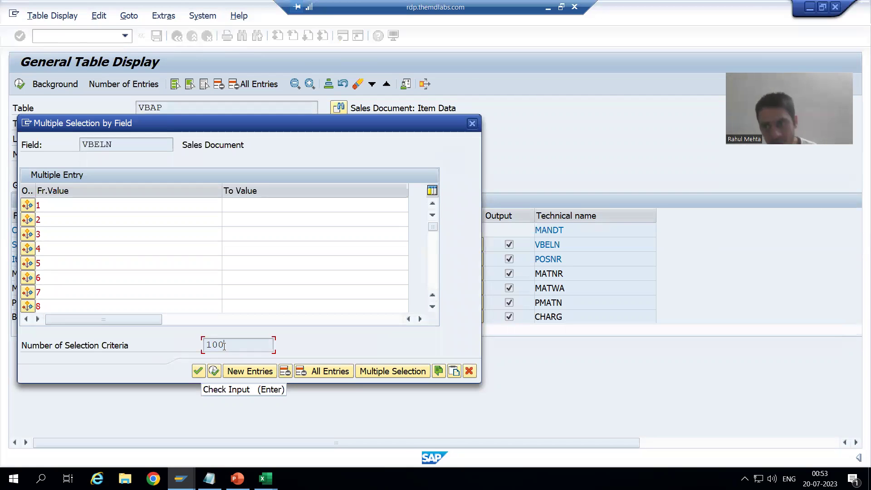
{"action": "left_click", "coordinate": [199, 371]}
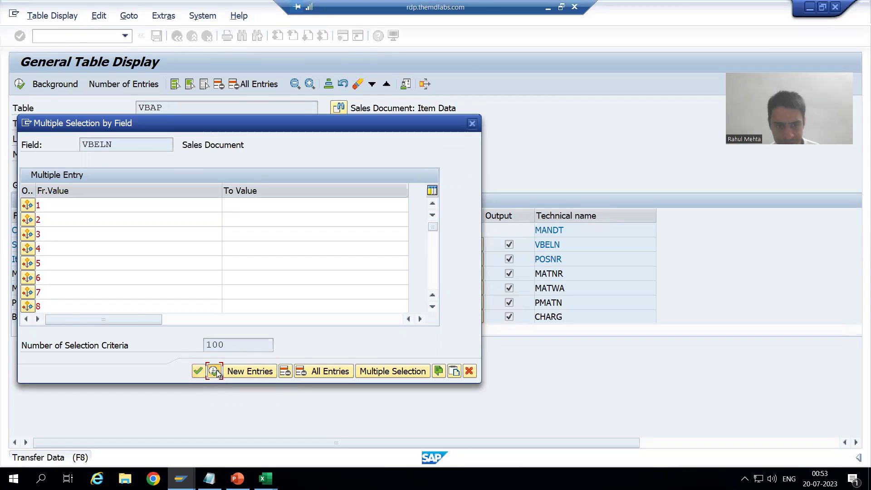
{"action": "left_click", "coordinate": [214, 371]}
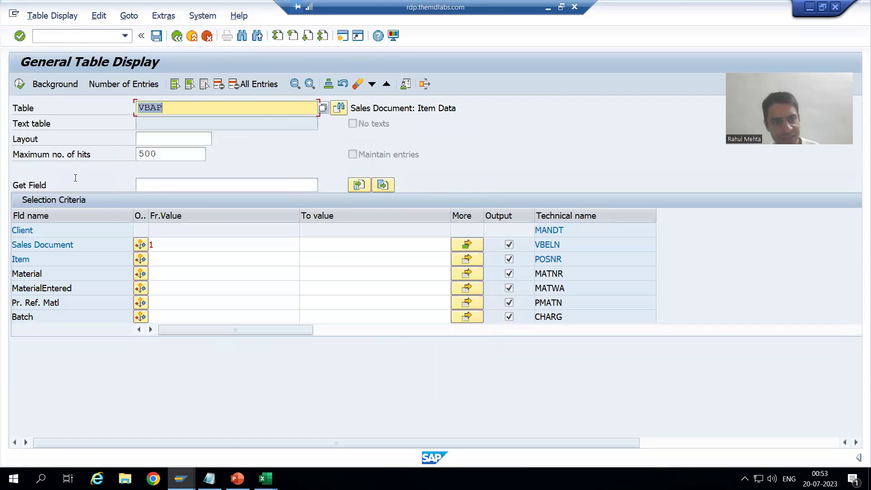
Execute the VBAP query to list item entries for the 100 documents.
{"action": "left_click", "coordinate": [19, 84]}
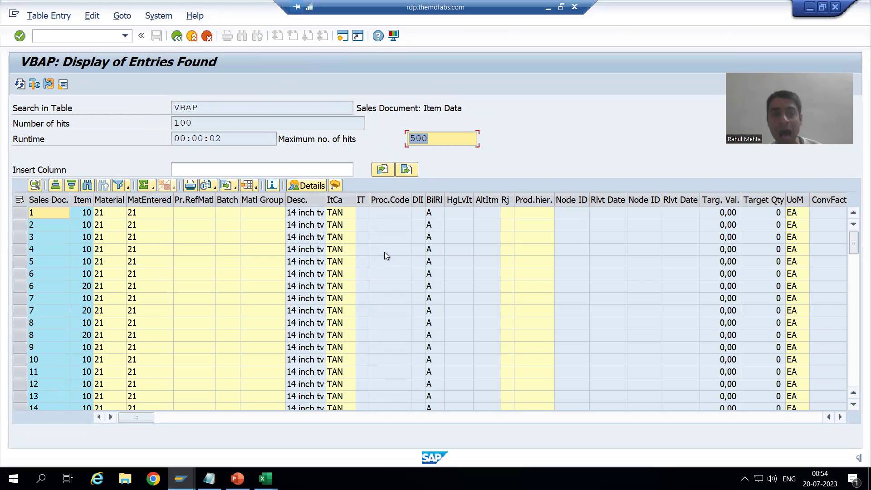
Go back from the VBAP results list to the selection screen.
{"action": "left_click", "coordinate": [177, 36]}
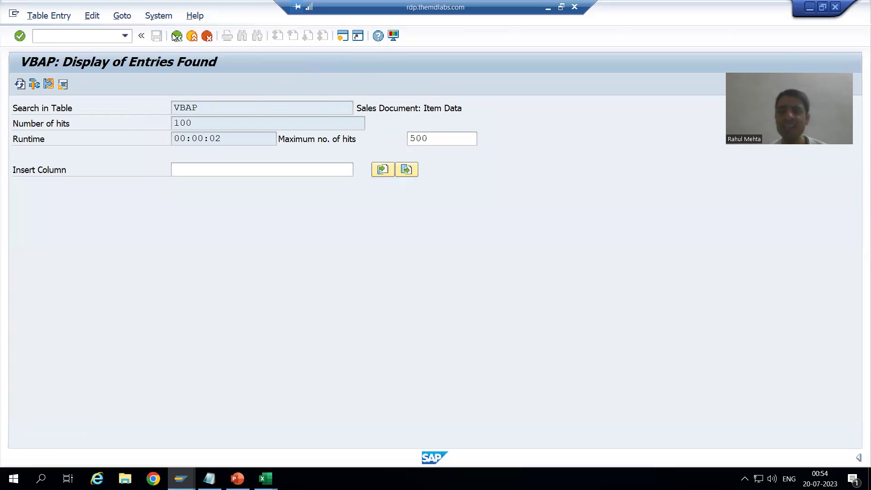